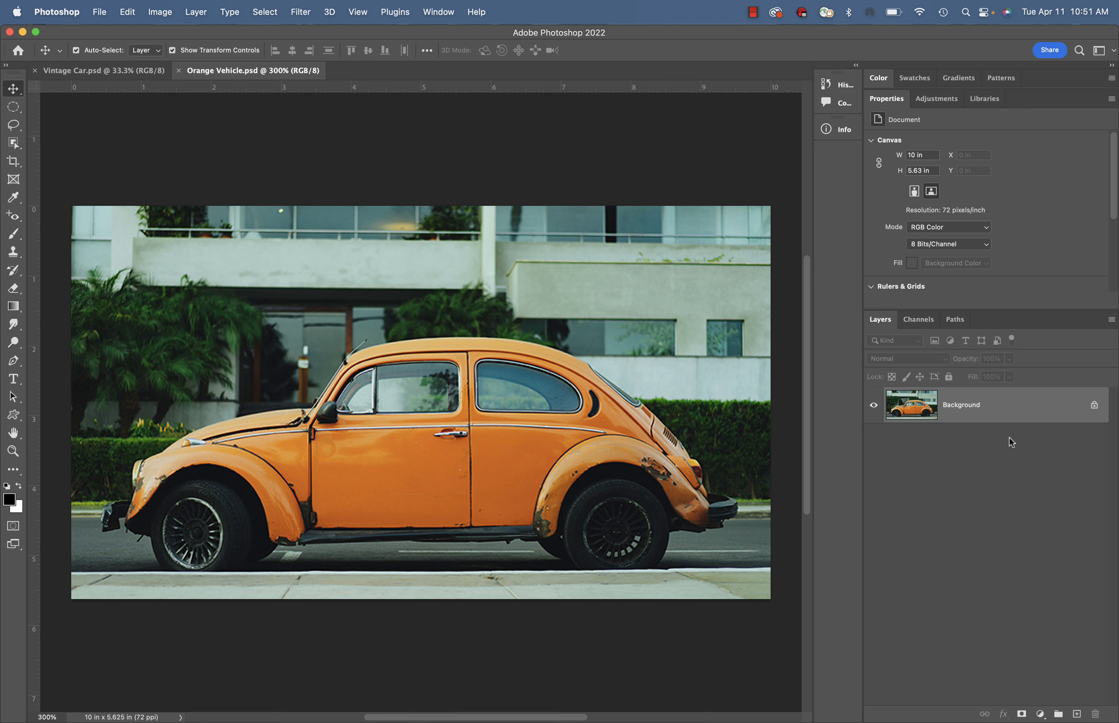
Convert the locked Background into a regular layer named CAR.
double_click(971, 410)
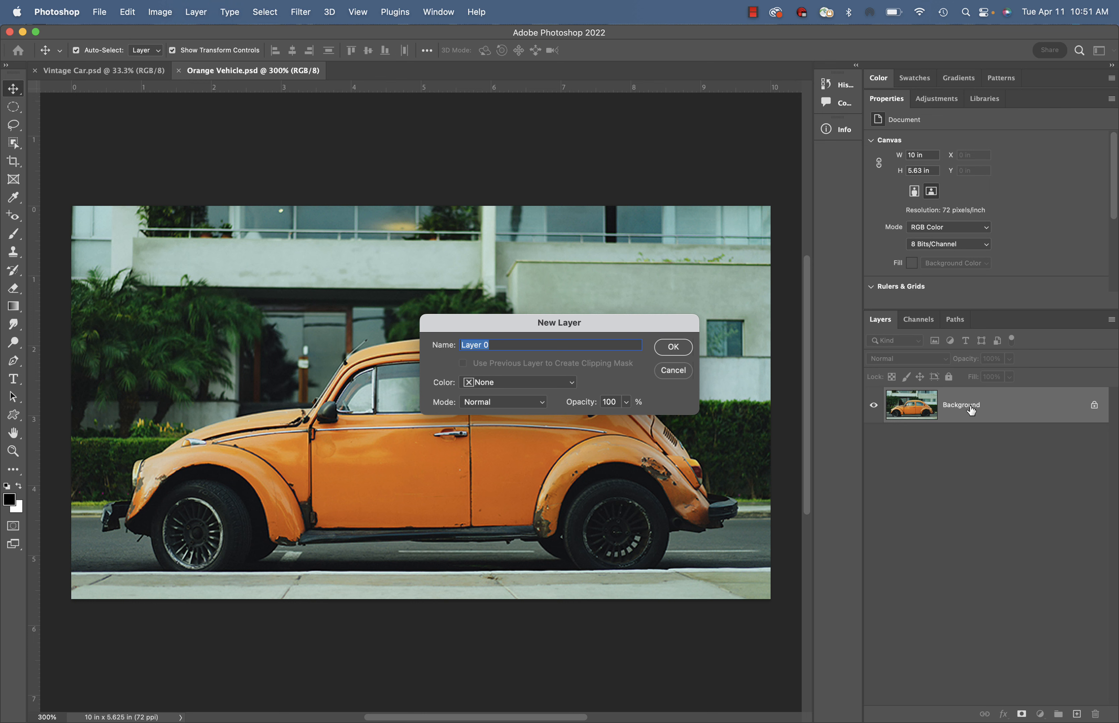
type("CAR")
key("Return")
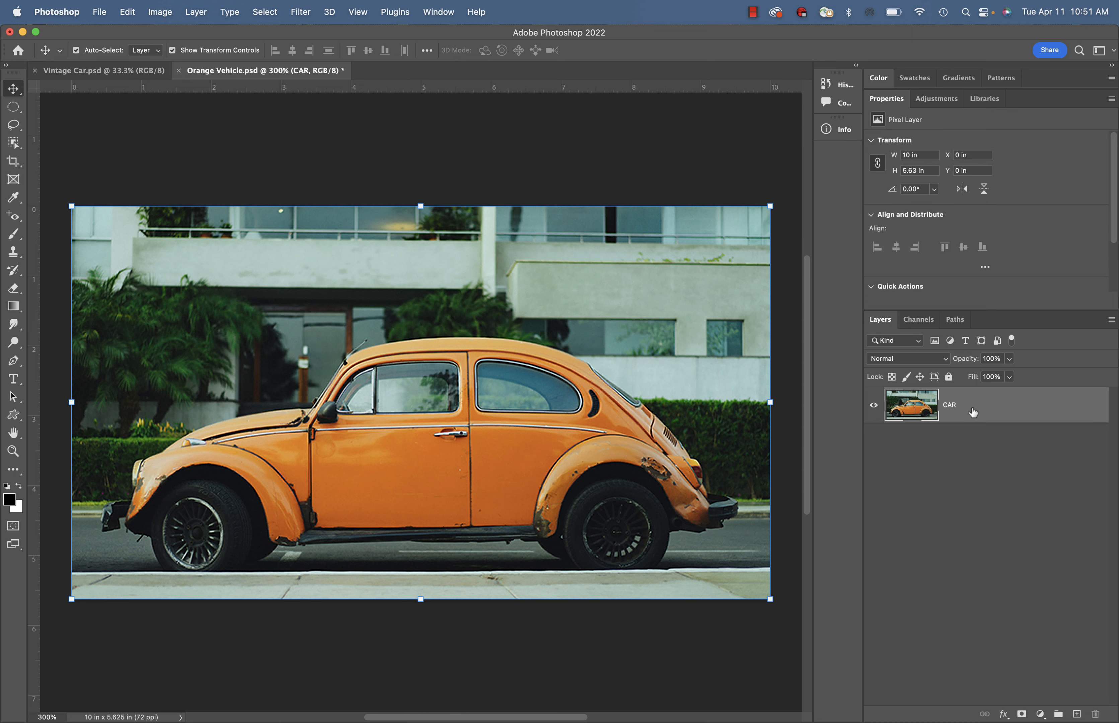
Add a Hue/Saturation adjustment layer above CAR with Colorize enabled, hue 44 and saturation 28.
left_click(1039, 715)
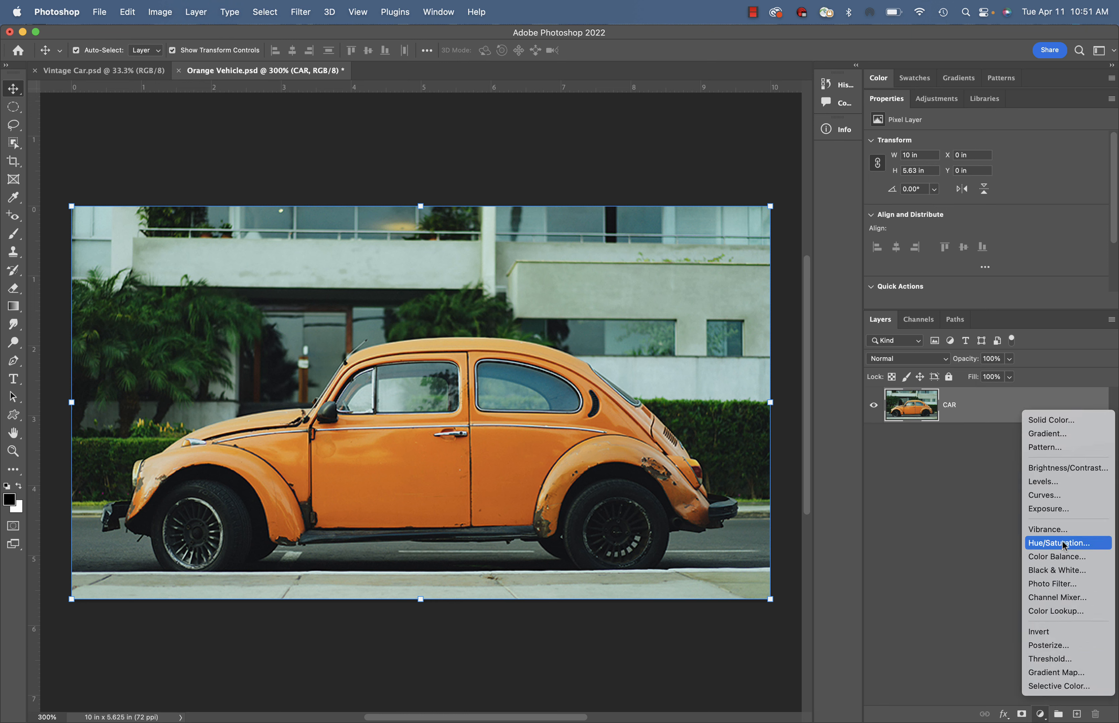
left_click(1085, 545)
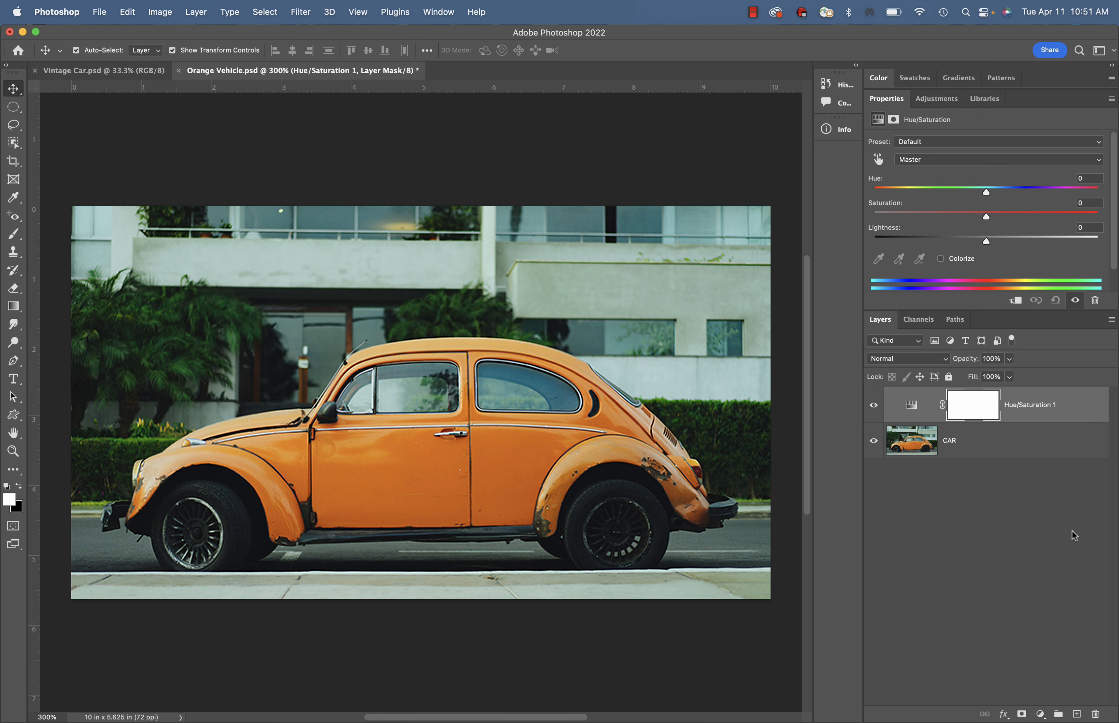
left_click(942, 262)
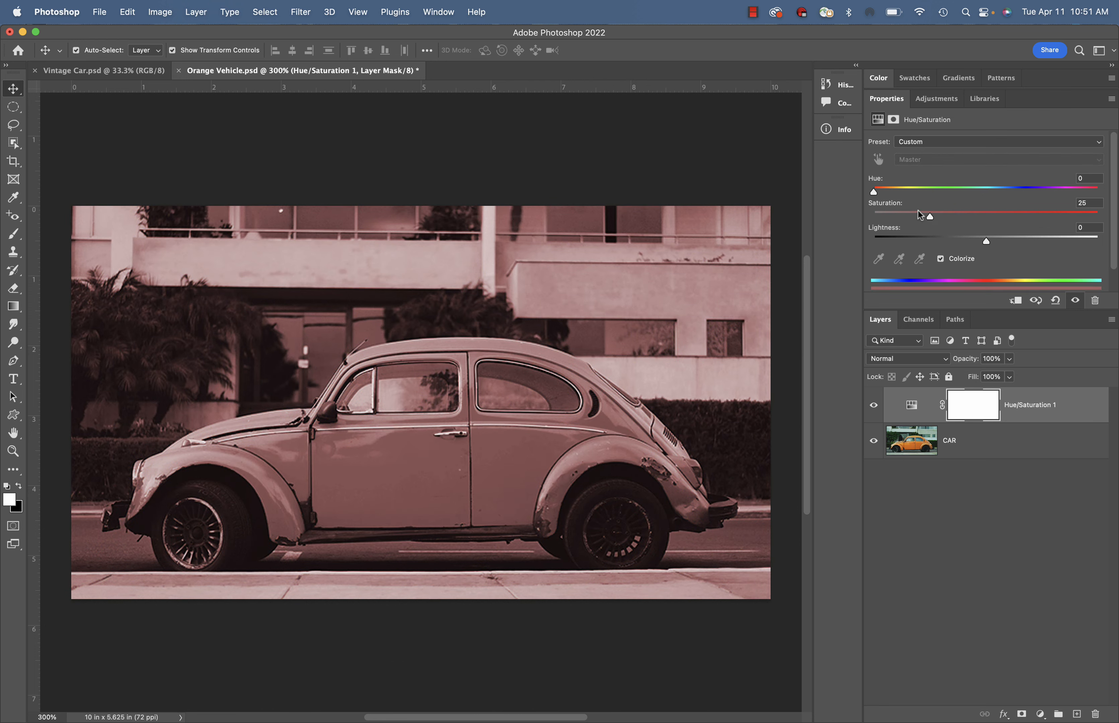
left_click_drag(874, 192, 937, 221)
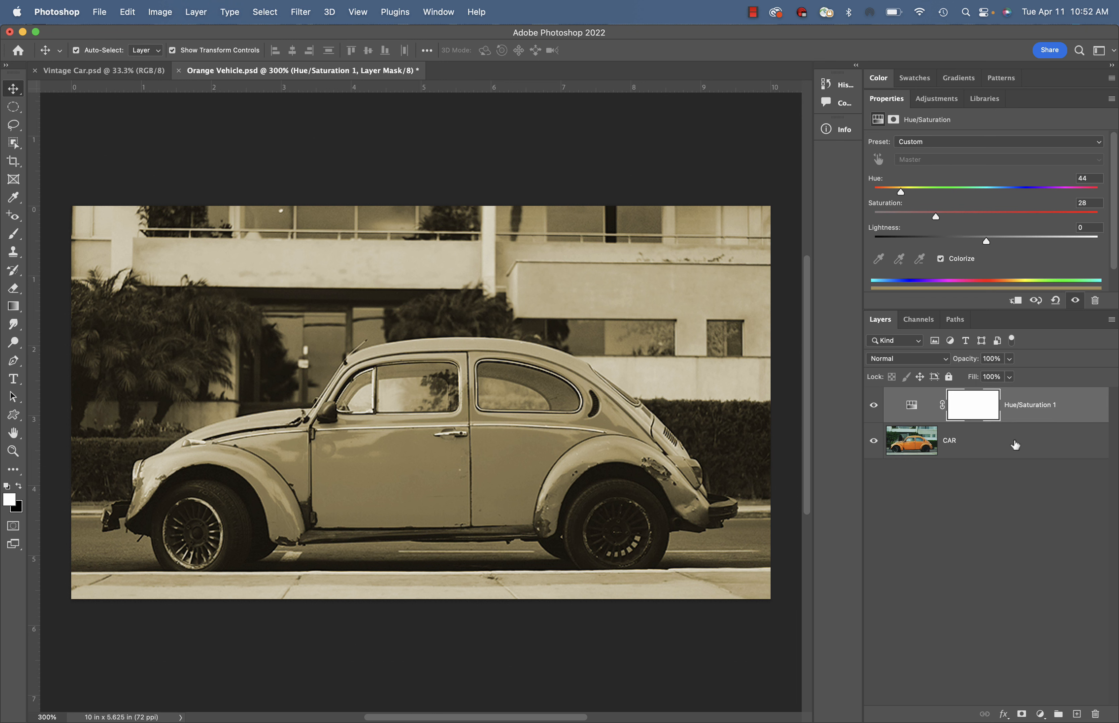
Stamp the merged visible image onto a new top layer, keeping the originals, and name it GLOW.
left_click(1112, 322)
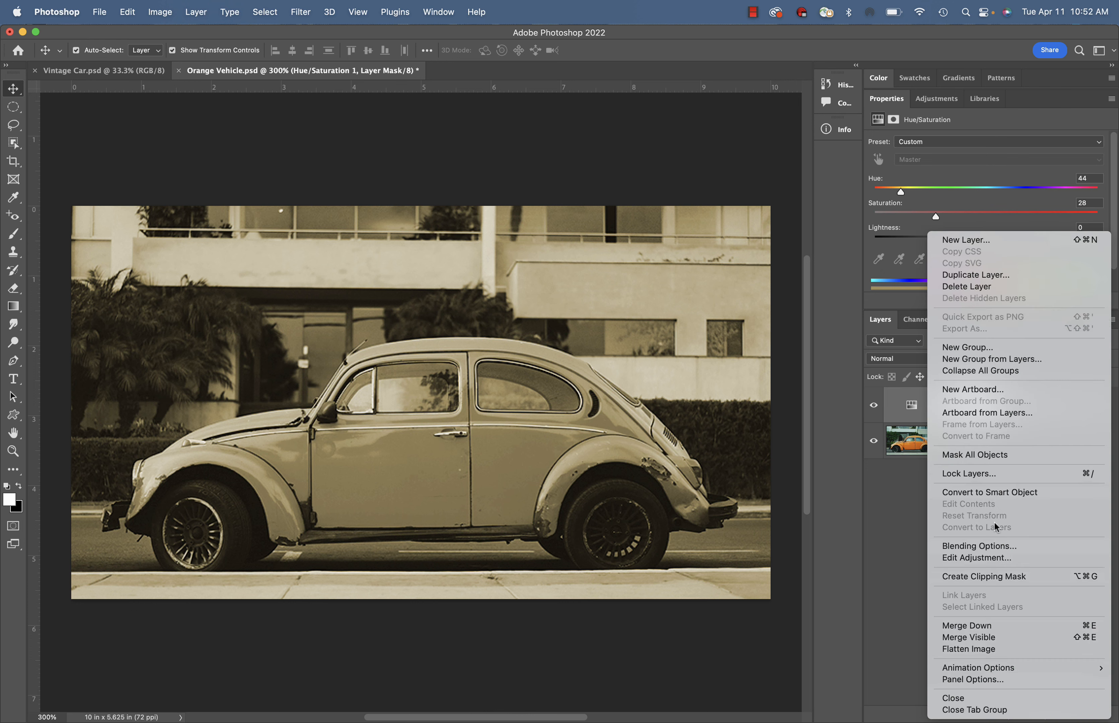
left_click(1003, 641)
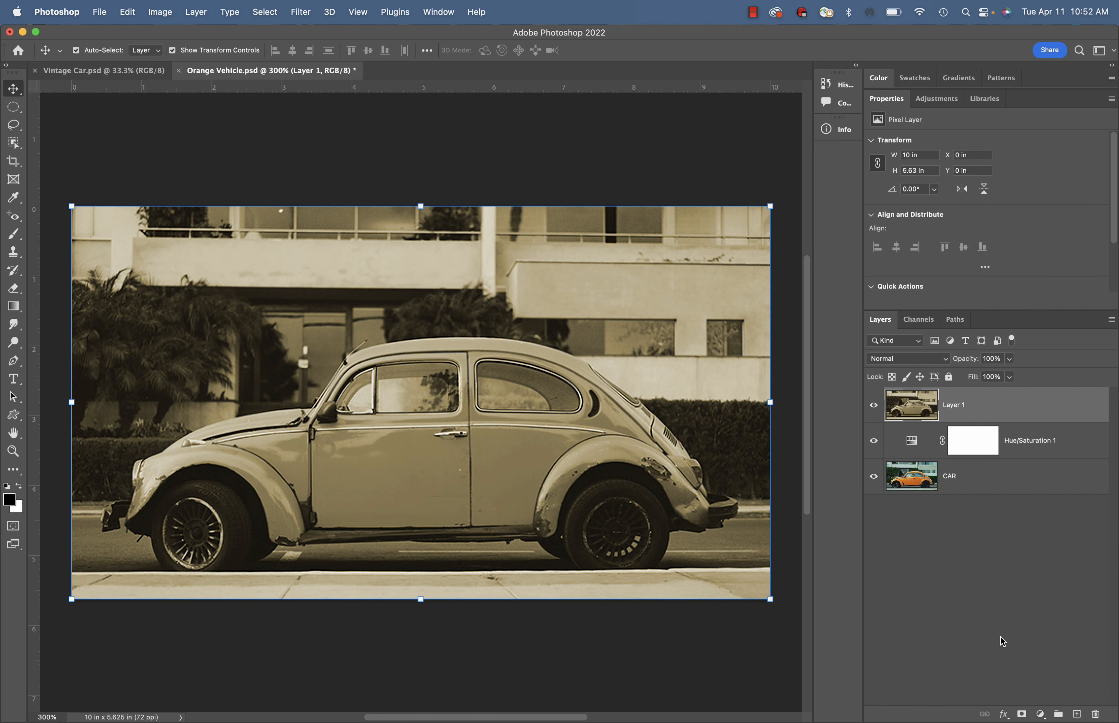
double_click(957, 406)
type("GLOW")
key("Return")
Hide the GLOW and Hue/Saturation layers to compare with the original car photo, and show them again.
left_click_drag(873, 440, 876, 477)
left_click(873, 405)
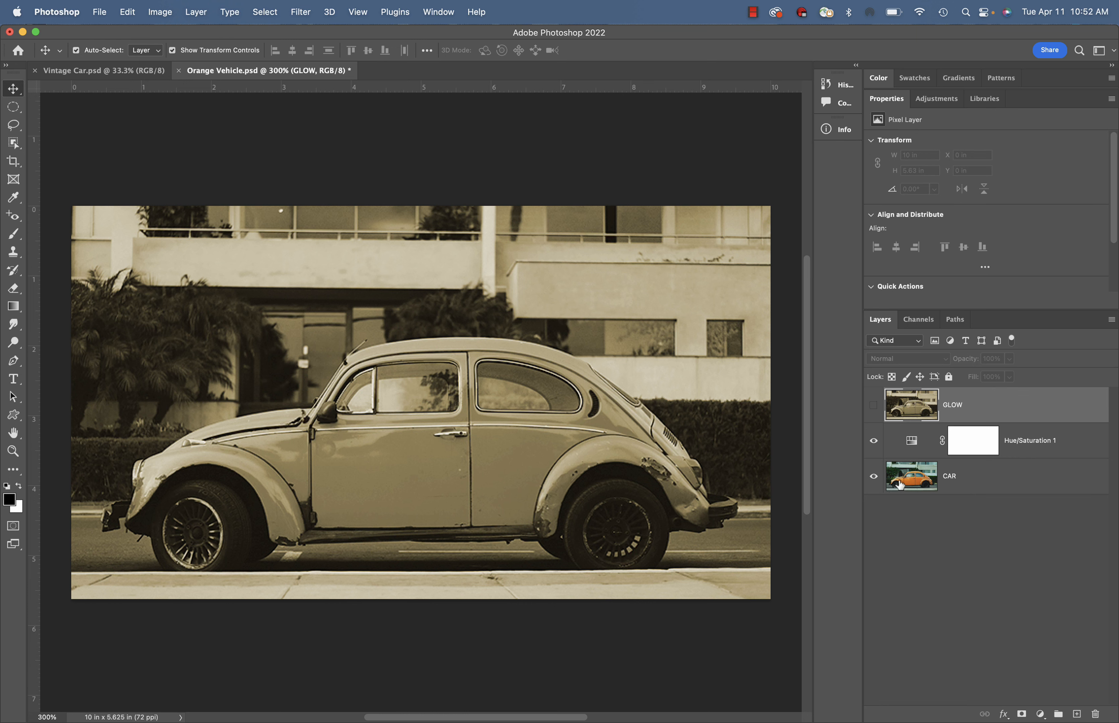
left_click(876, 443)
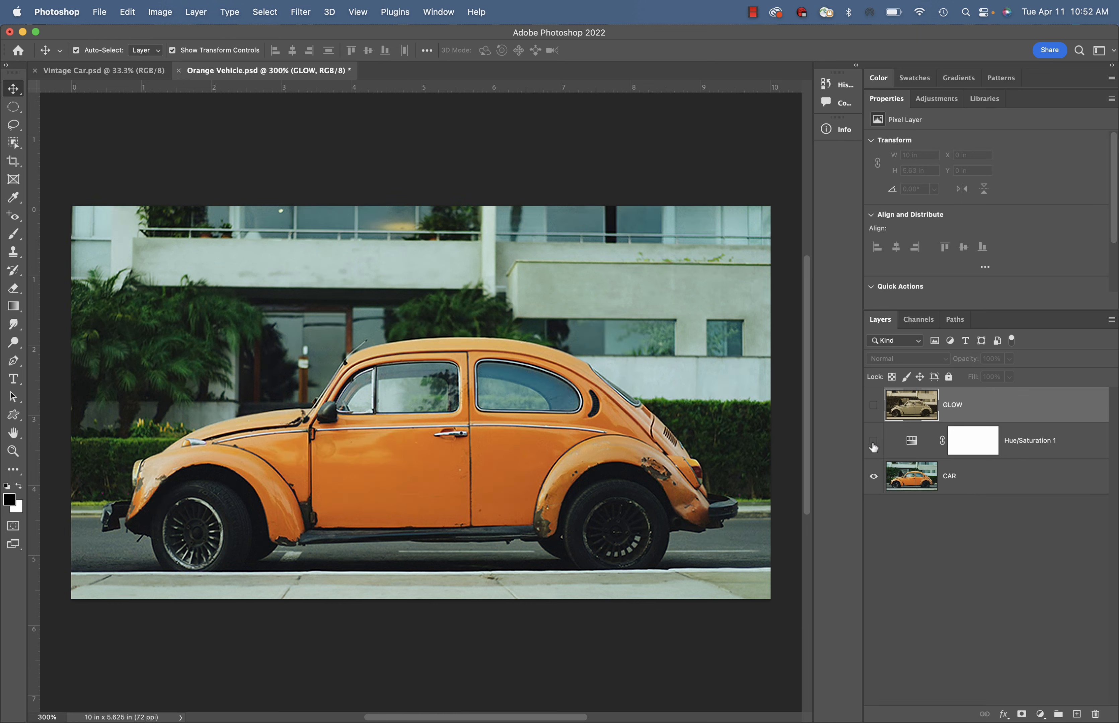
left_click(875, 442)
left_click(874, 405)
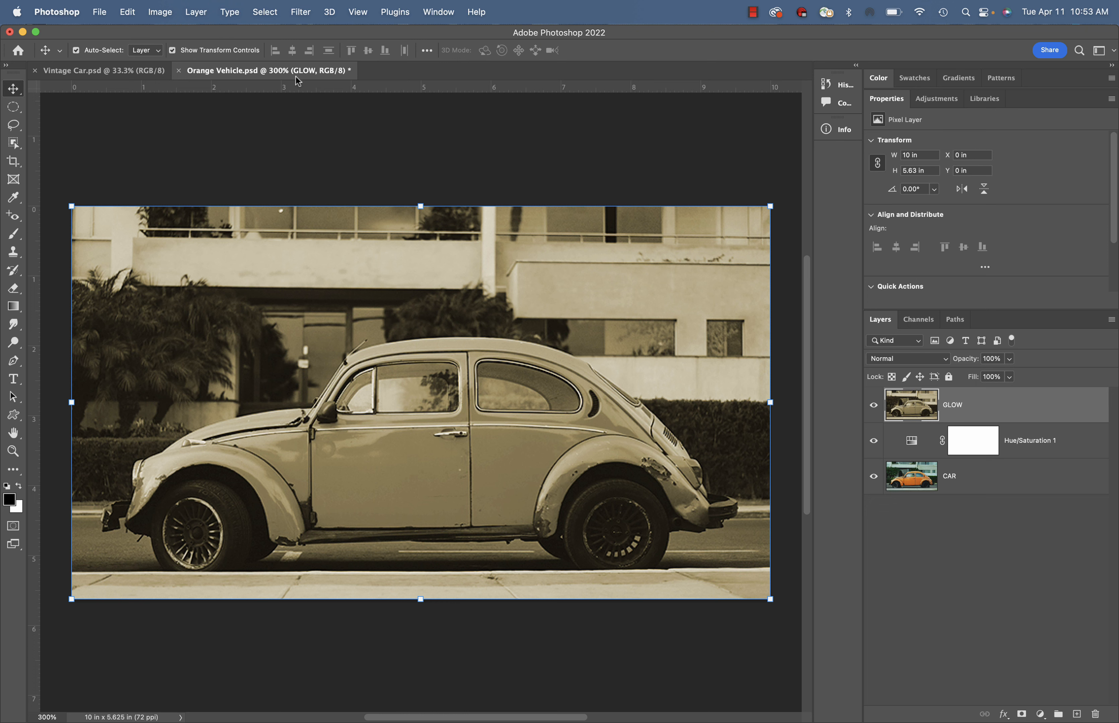
Apply a Gaussian Blur with a 4.7-pixel radius to the GLOW layer.
left_click(299, 13)
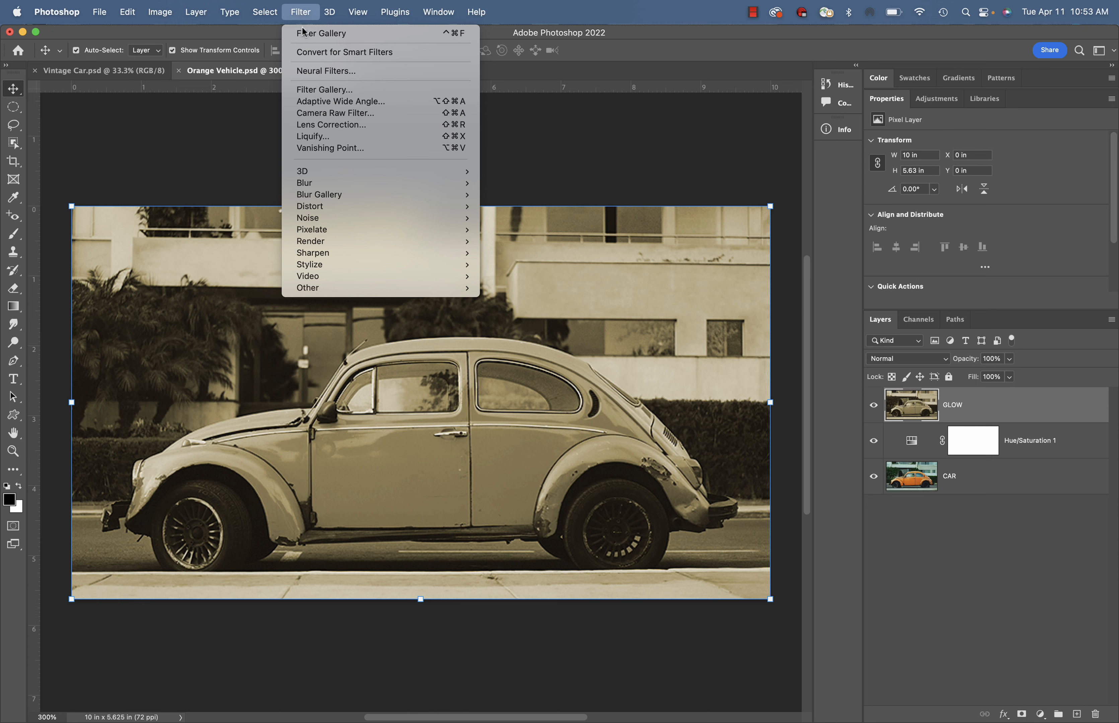
mouse_move(356, 183)
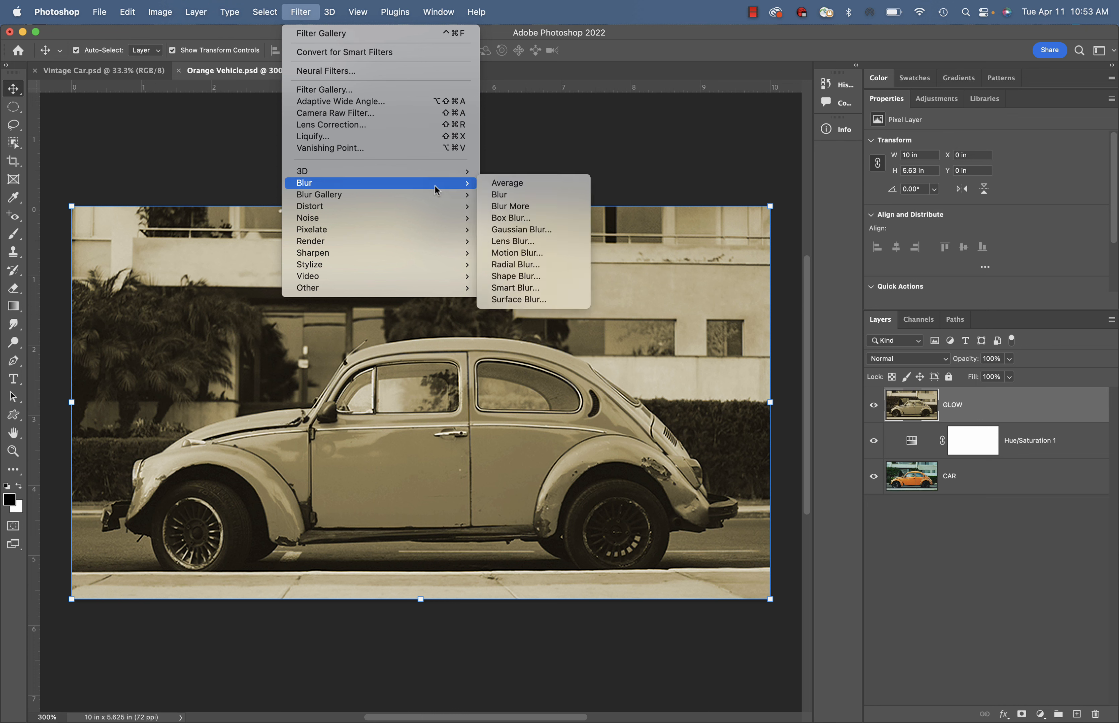
left_click(553, 229)
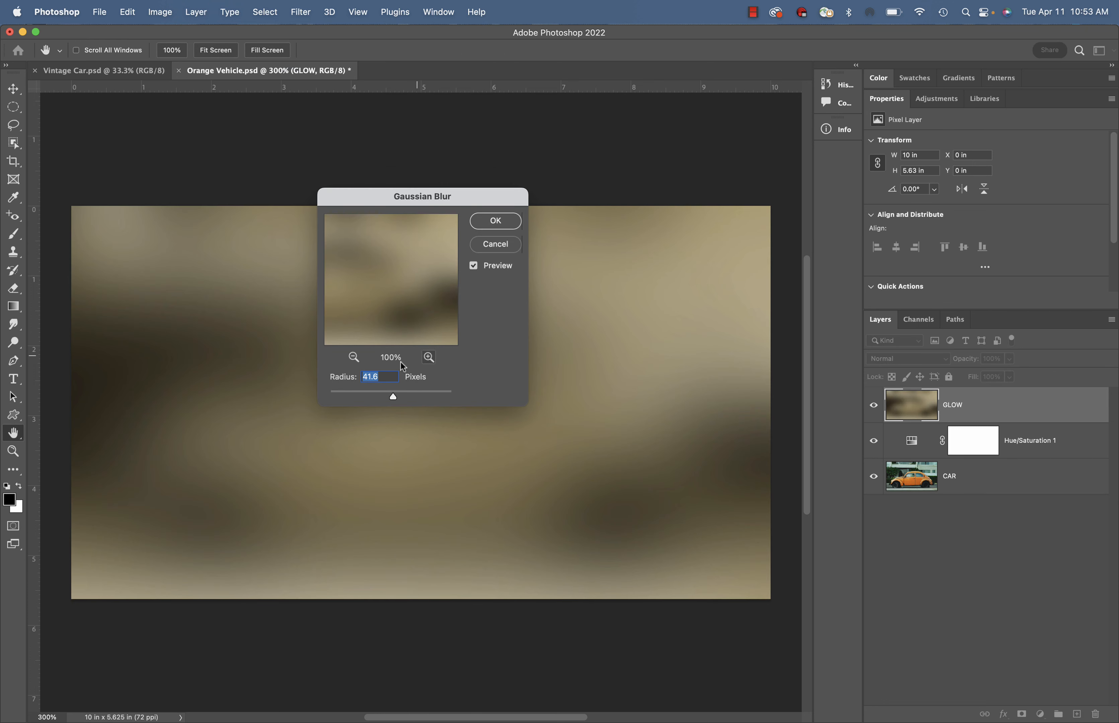
left_click(353, 357)
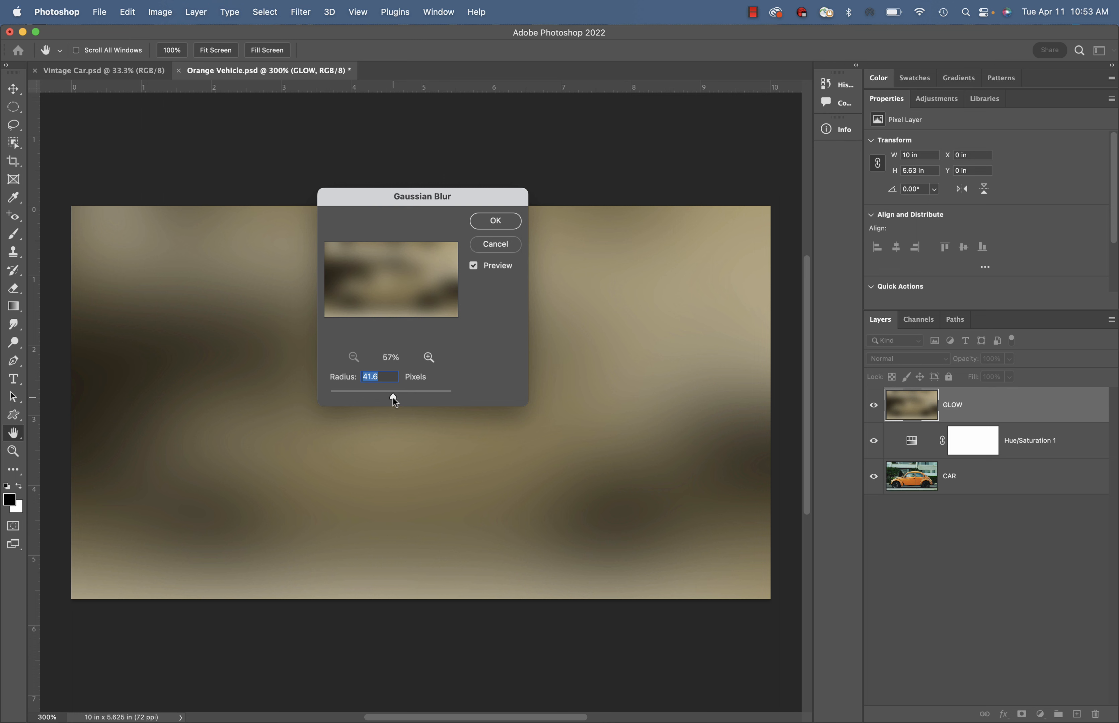
left_click_drag(378, 399, 377, 399)
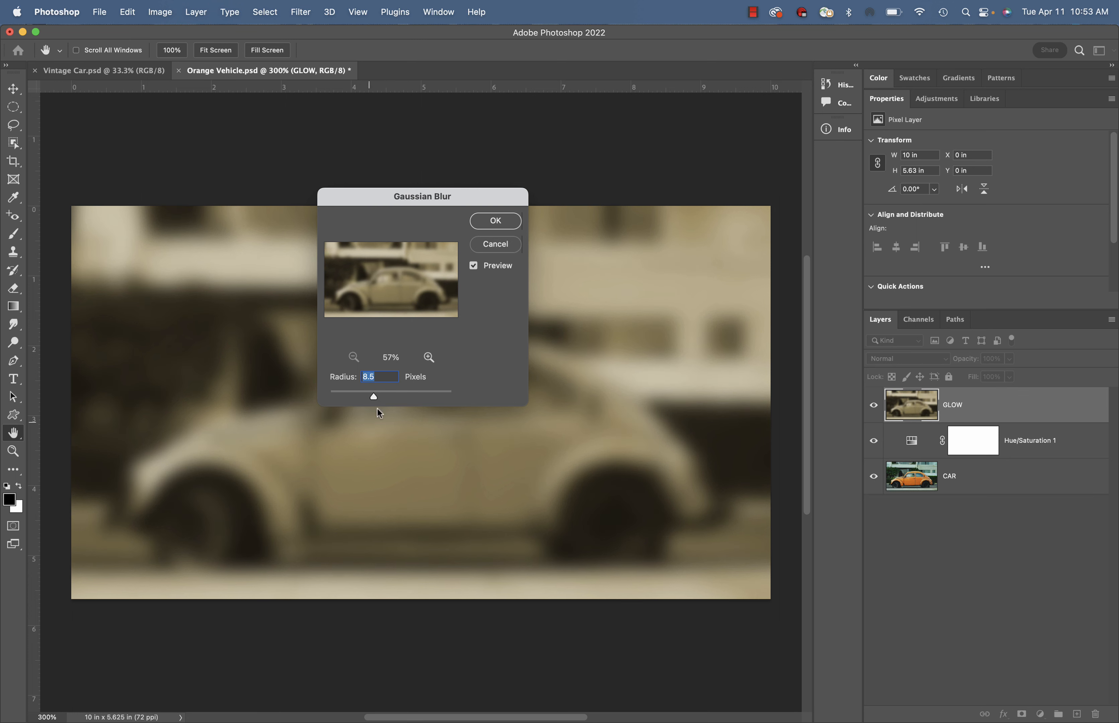
left_click_drag(372, 399, 360, 396)
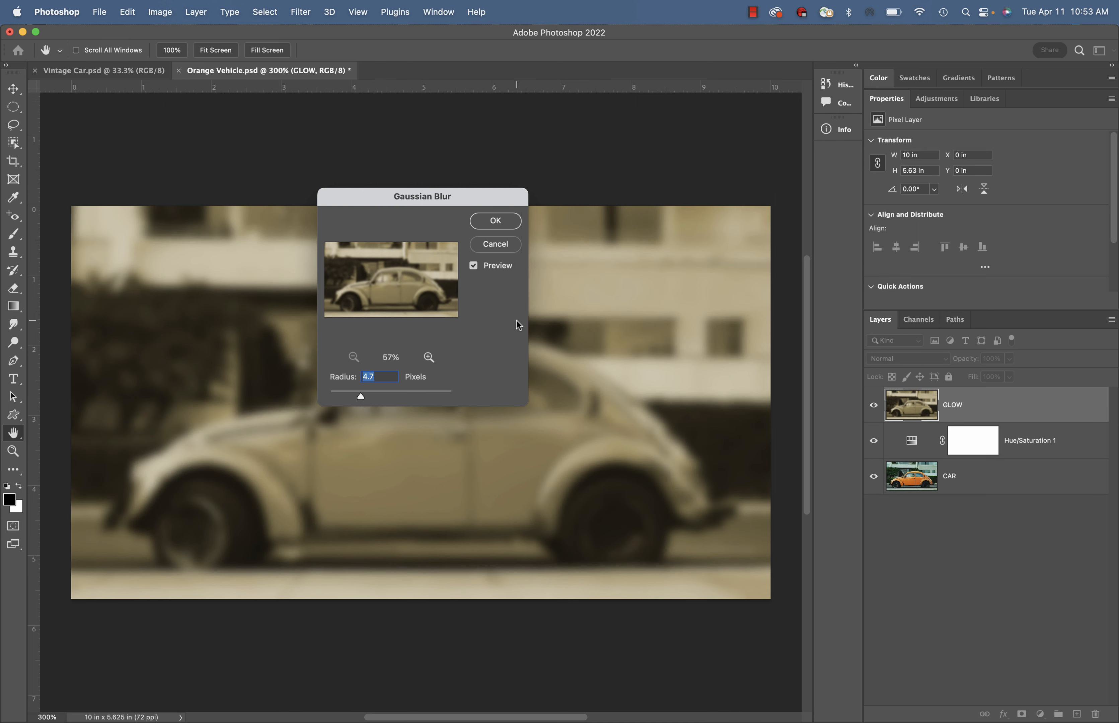
left_click(497, 223)
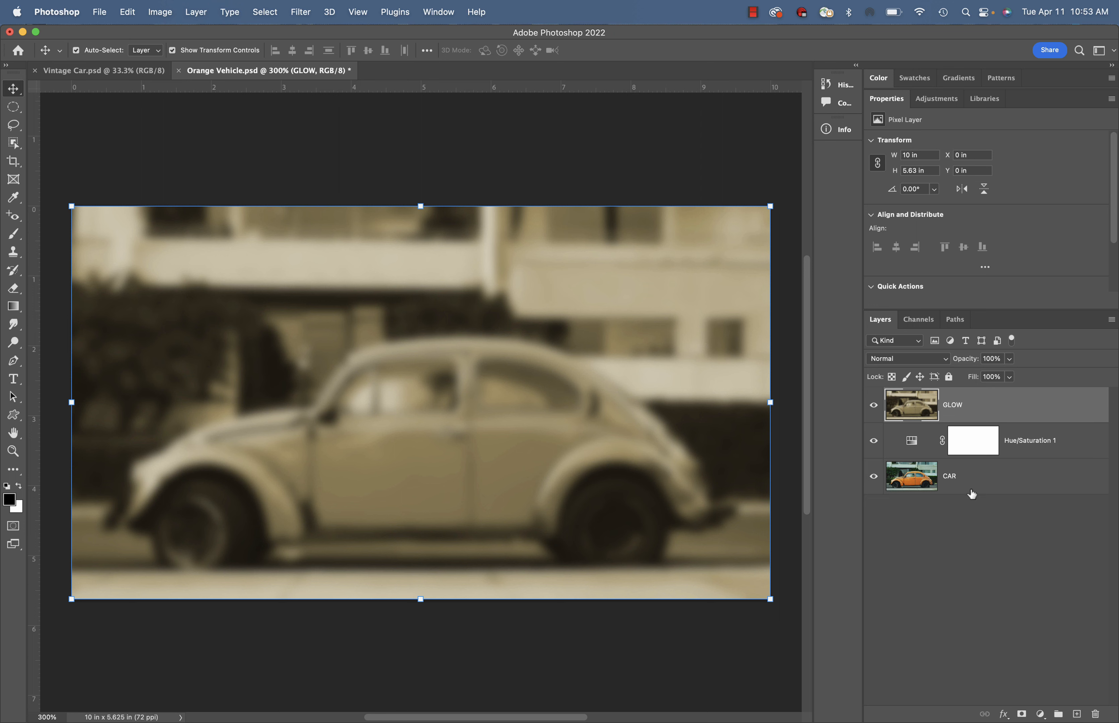
Set the GLOW layer's blend mode to Overlay, reduce its opacity to 71%, and deselect the layer.
left_click(944, 360)
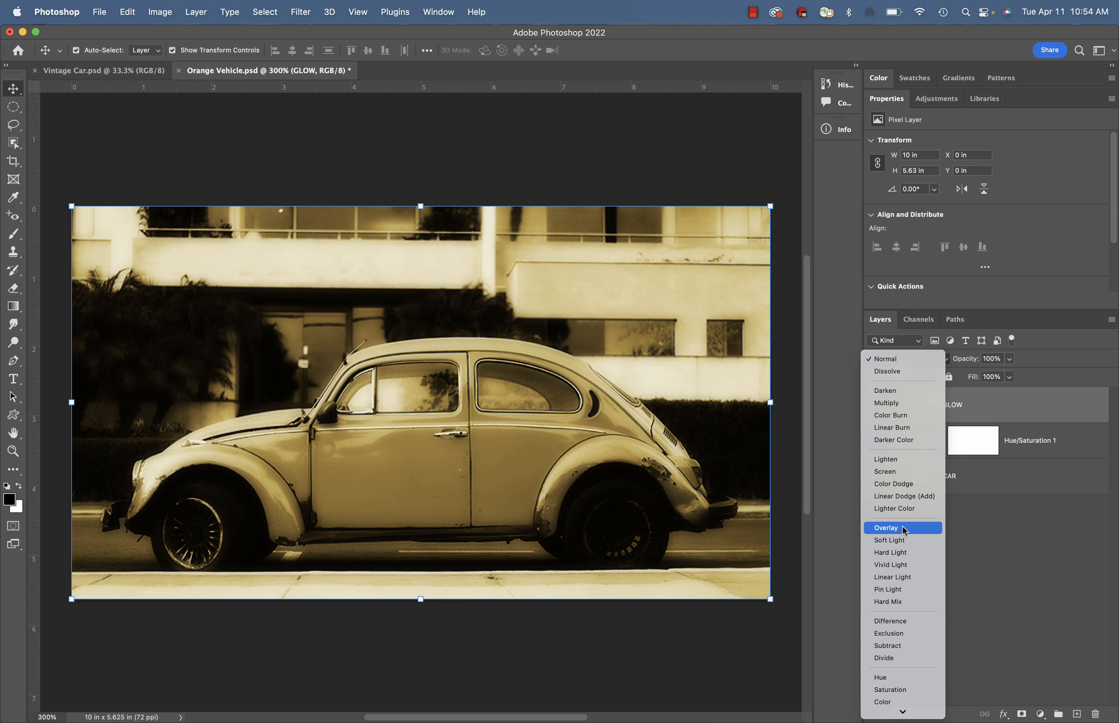
left_click(902, 528)
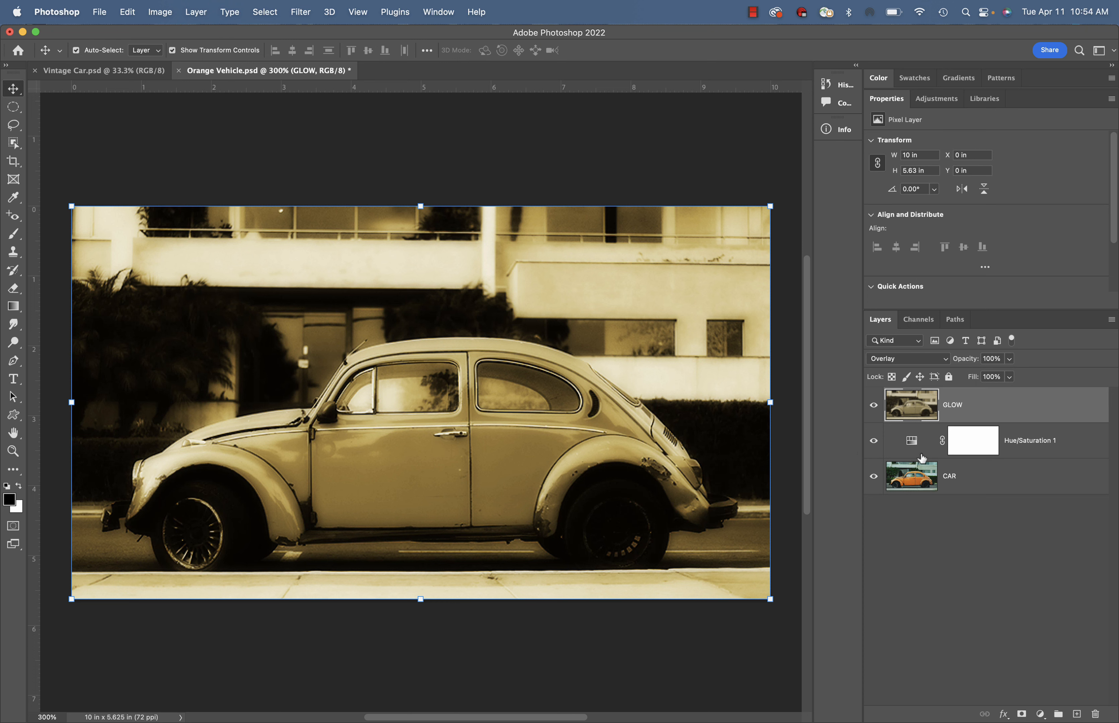
left_click(1009, 359)
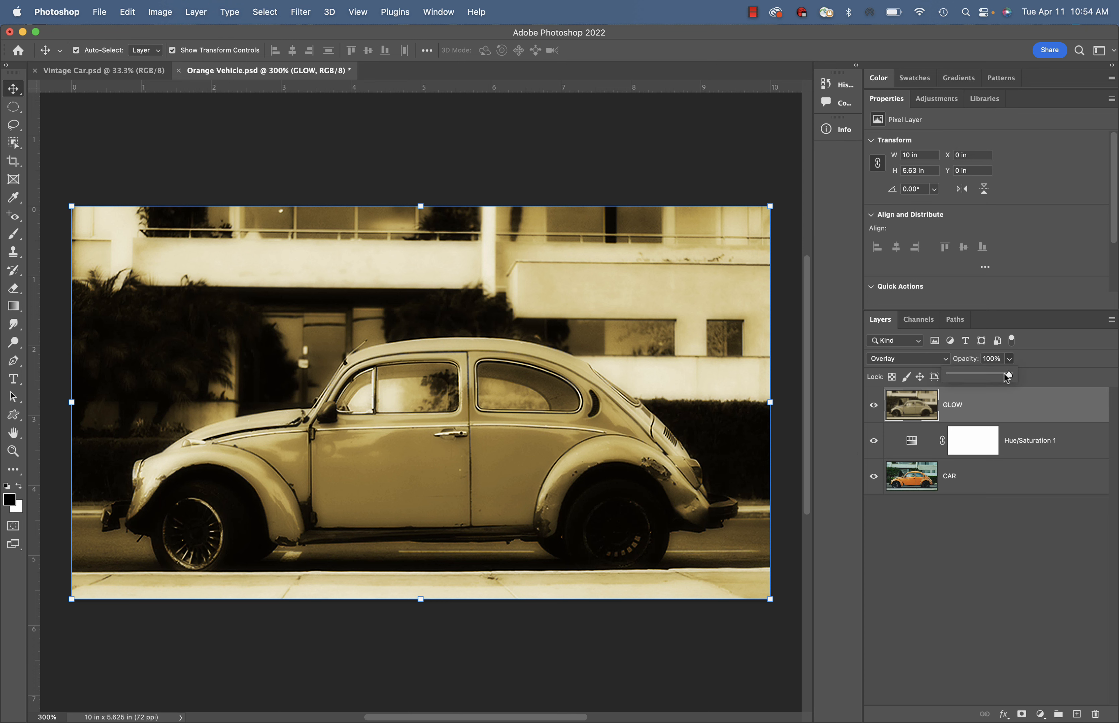
left_click_drag(1010, 374, 983, 379)
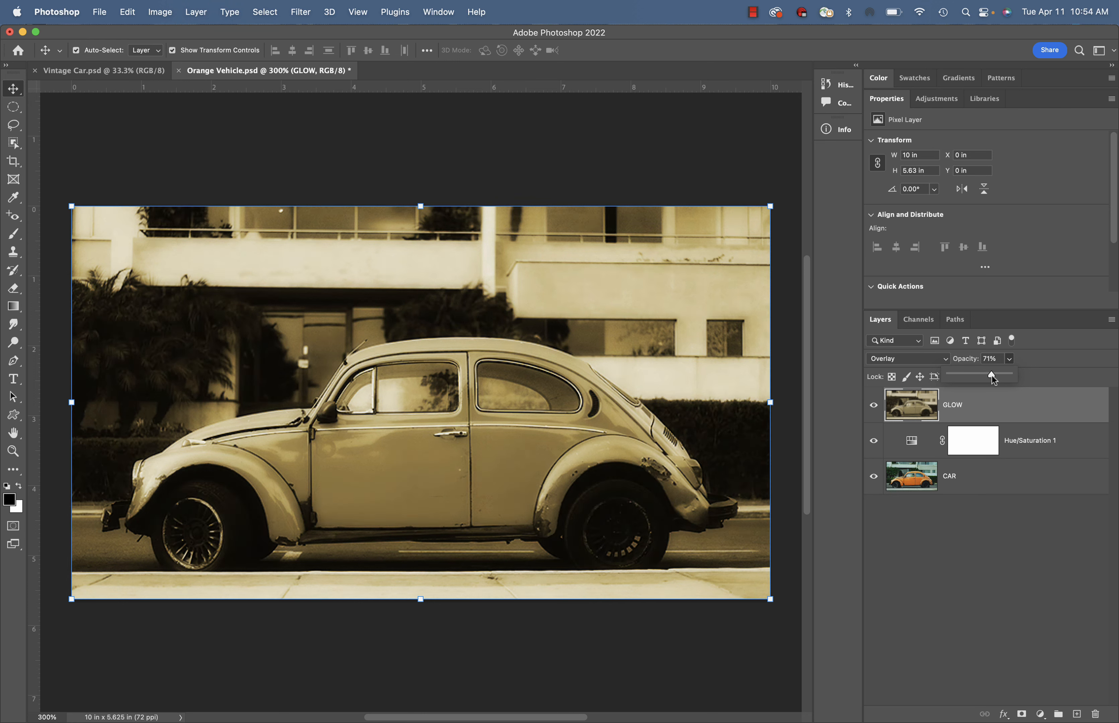
left_click(989, 549)
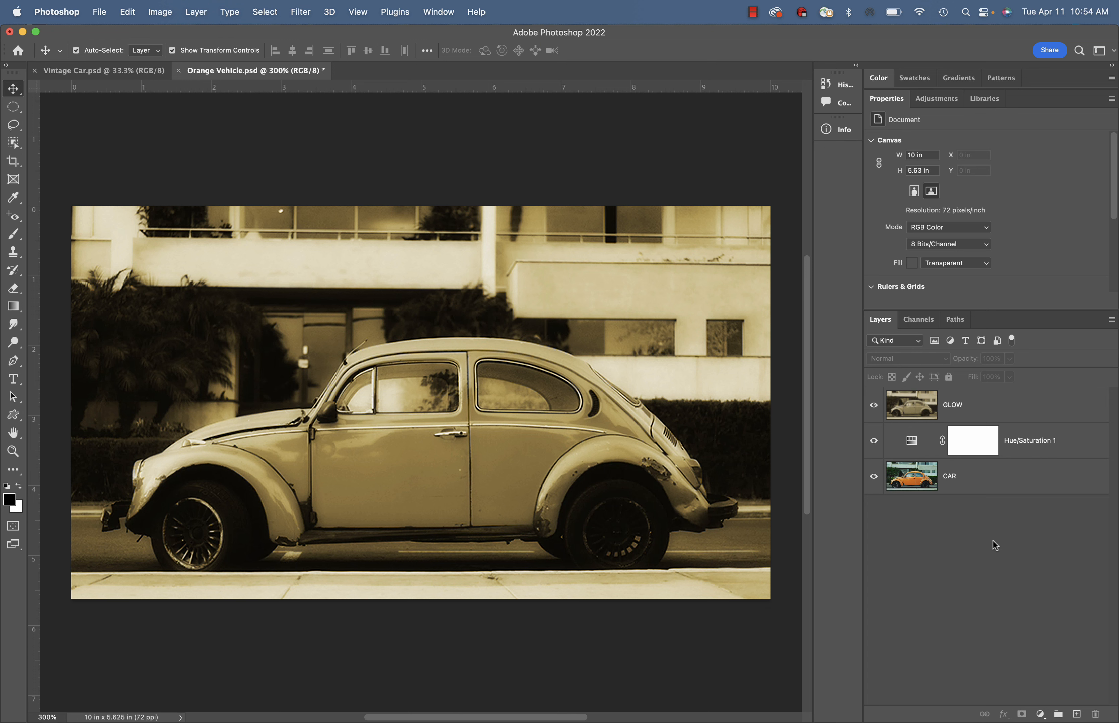
Create a new top layer named EDGES and fill it with the white background color.
left_click(1076, 714)
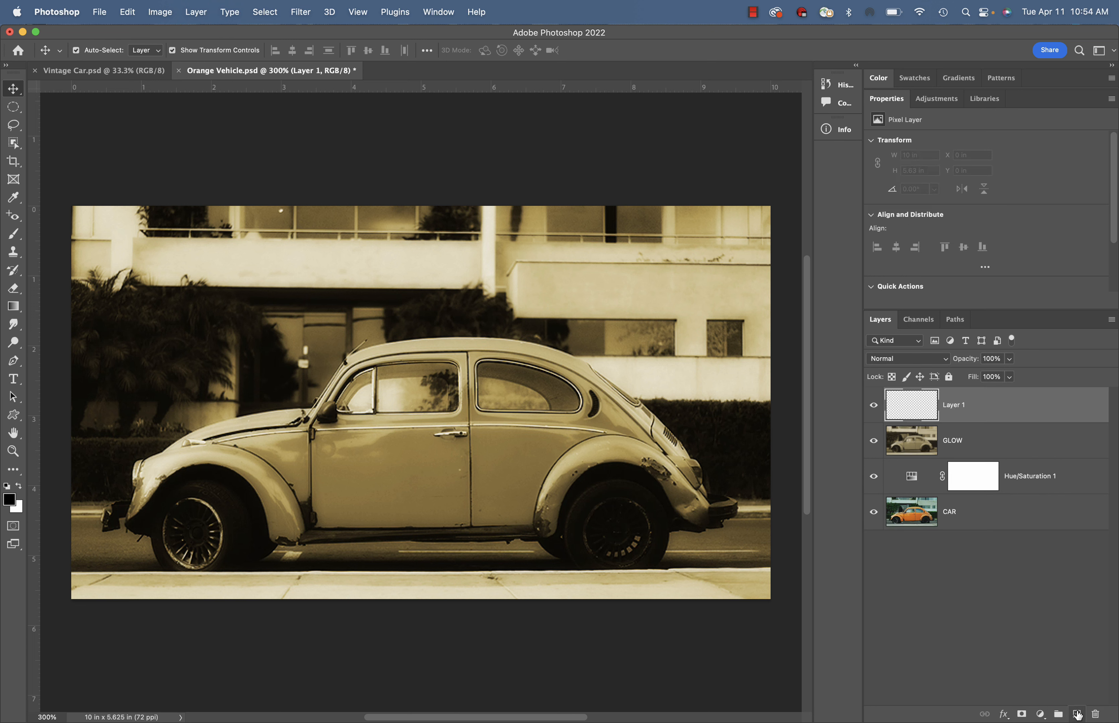
double_click(955, 405)
type("EDGES")
key("Return")
key("super+BackSpace")
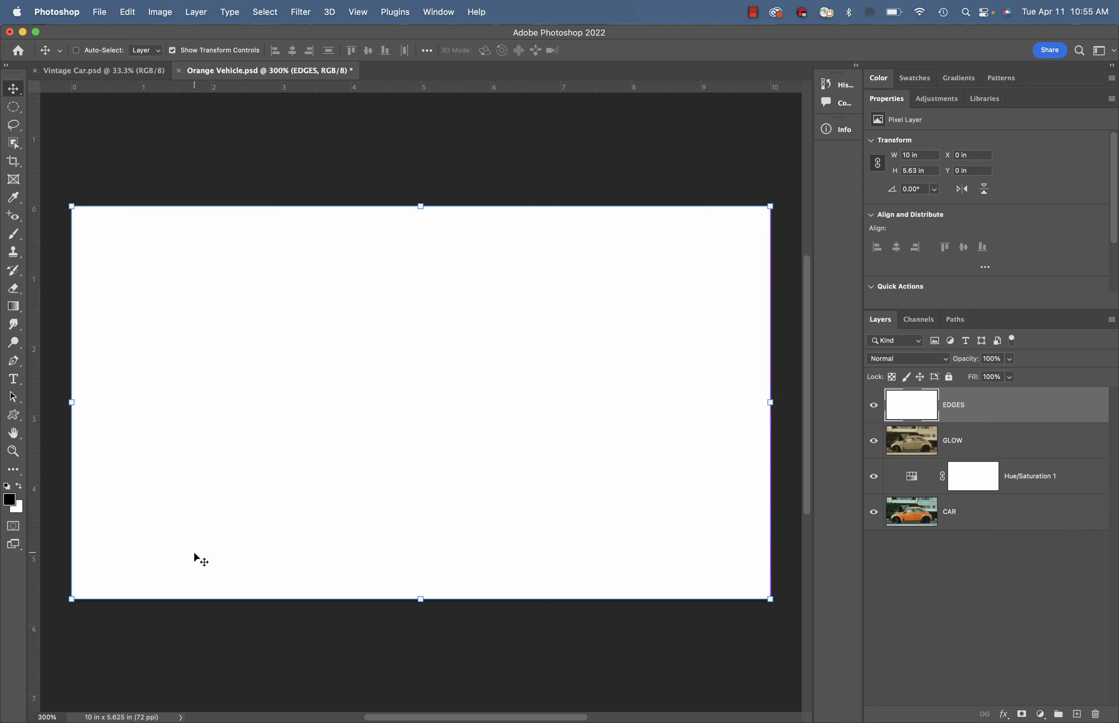
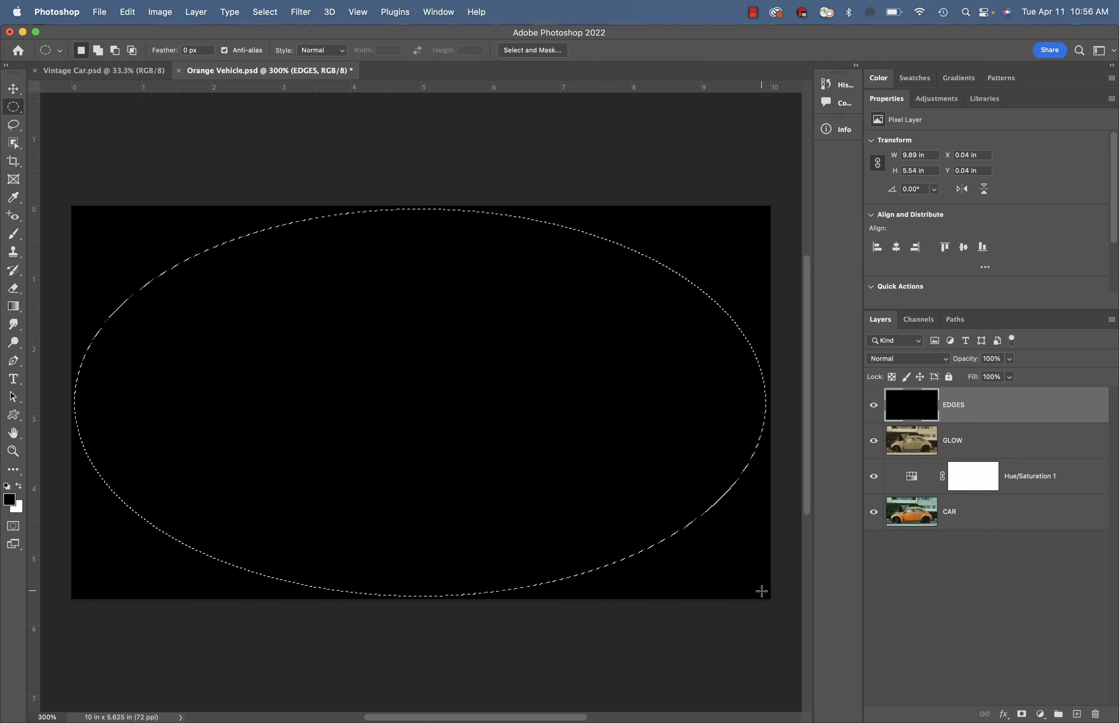
Mask the elliptical selection out of the EDGES layer and soften the mask with a 53.1-pixel Gaussian Blur.
left_click(1022, 714)
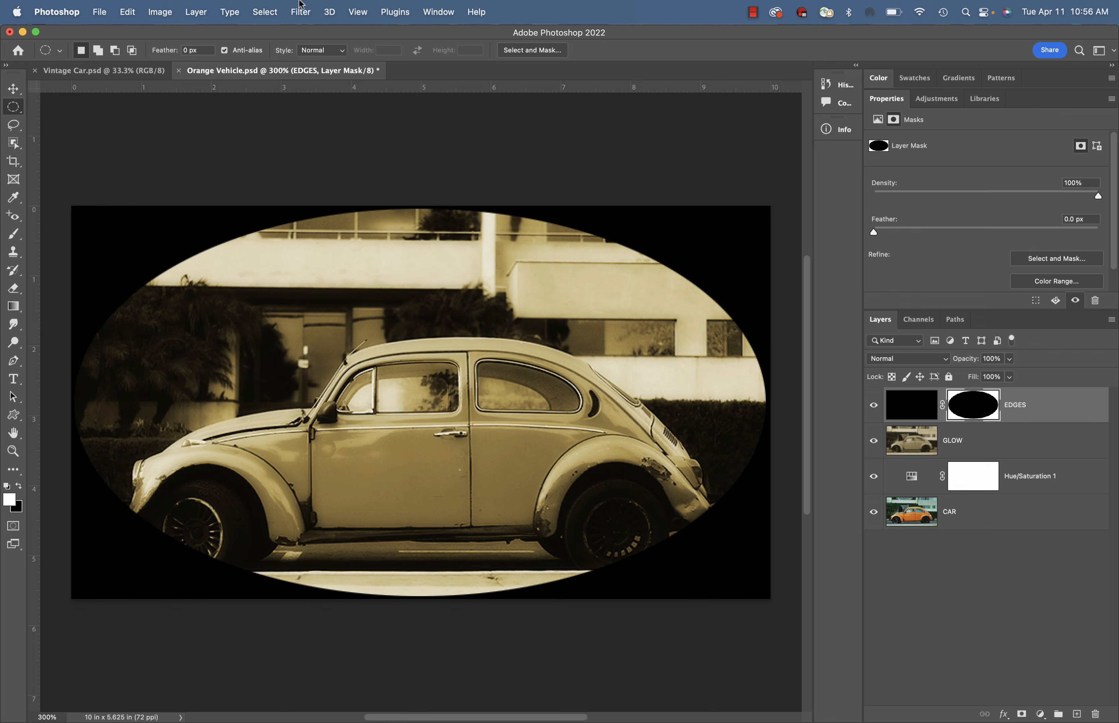
left_click(301, 11)
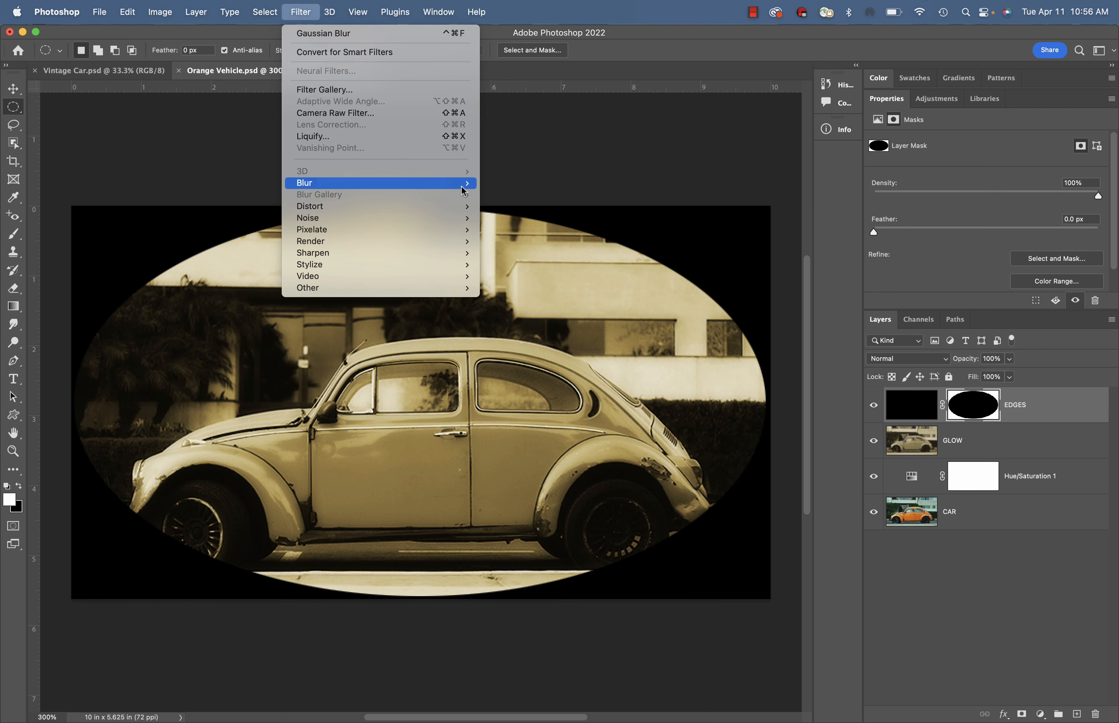
mouse_move(423, 183)
left_click(541, 234)
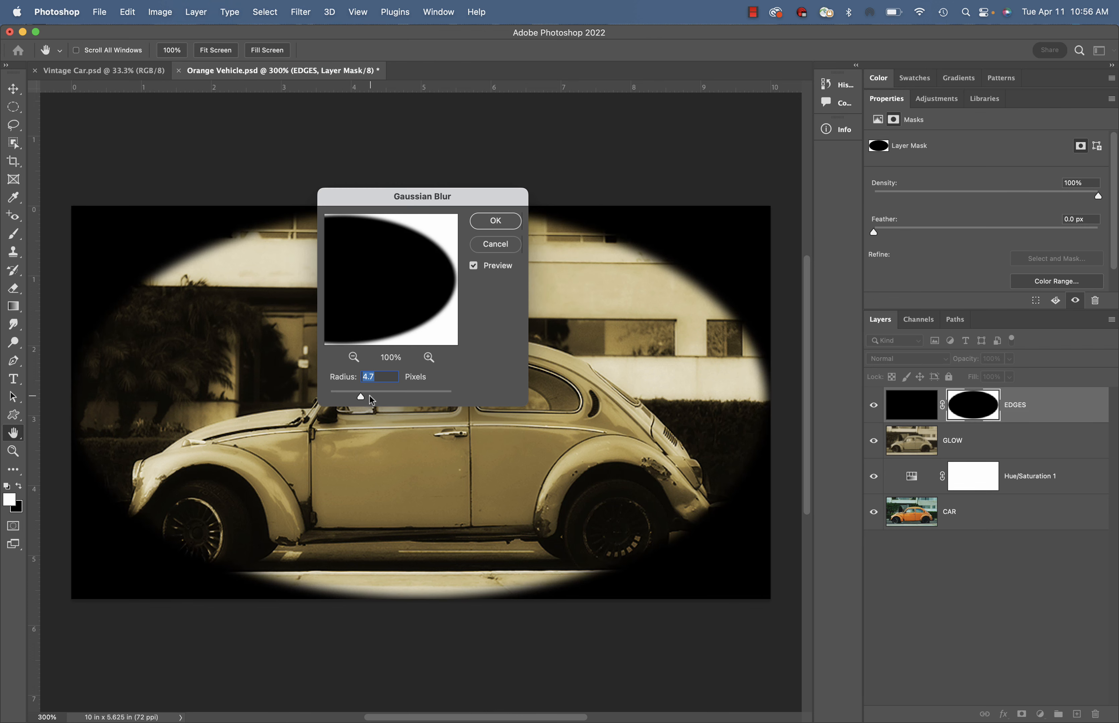
left_click(354, 357)
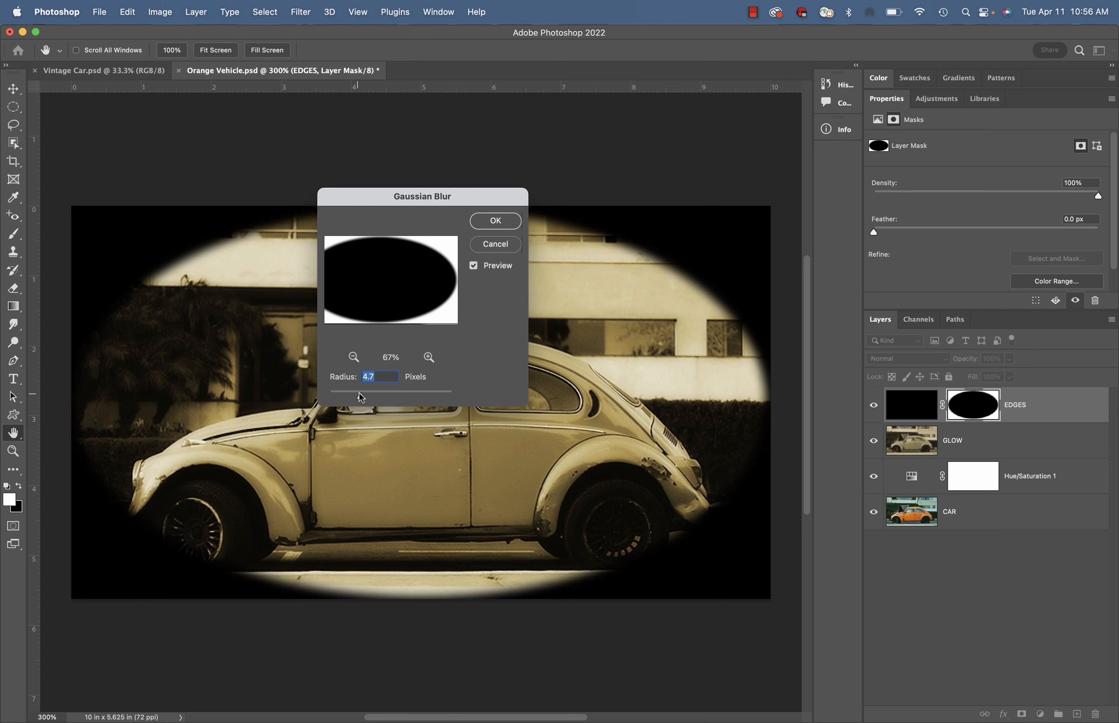
left_click_drag(378, 395, 391, 394)
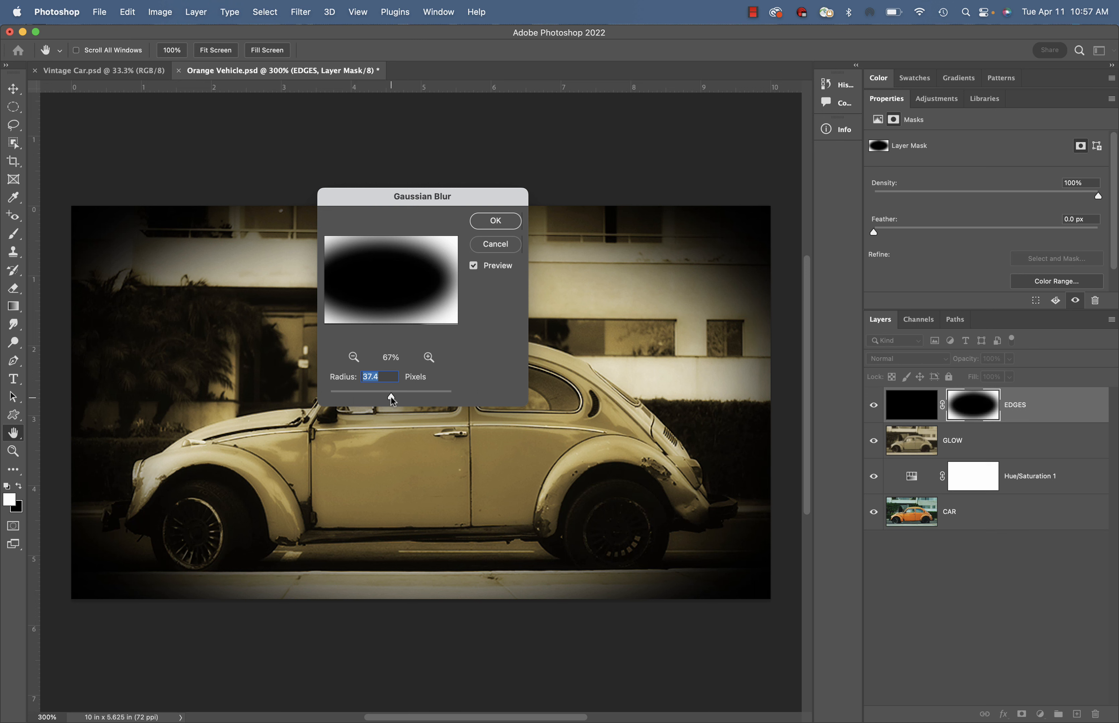
left_click_drag(397, 396, 397, 396)
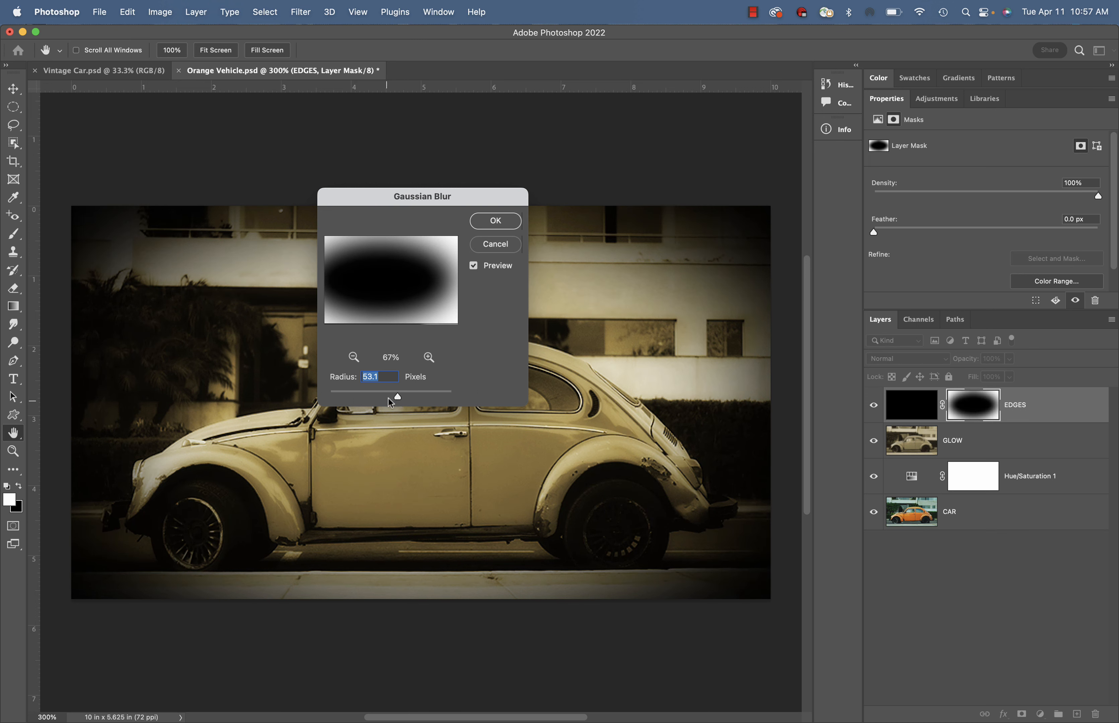
left_click(494, 221)
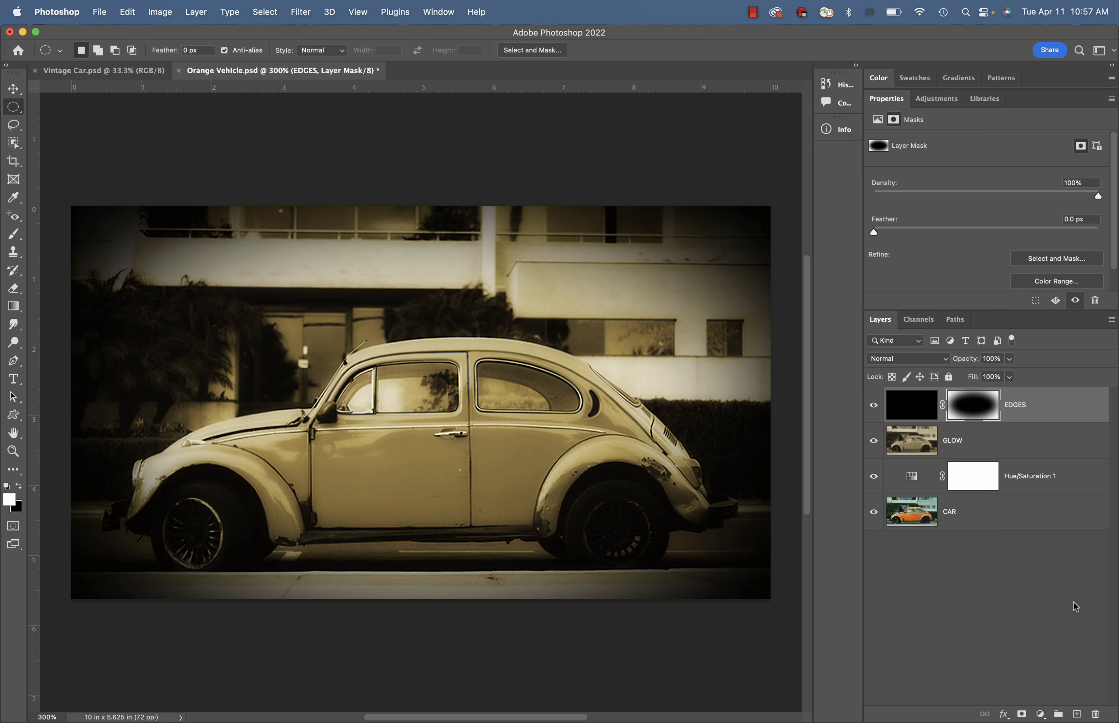
Add a new layer named NOISE above EDGES and select the EDGES layer.
left_click(1076, 714)
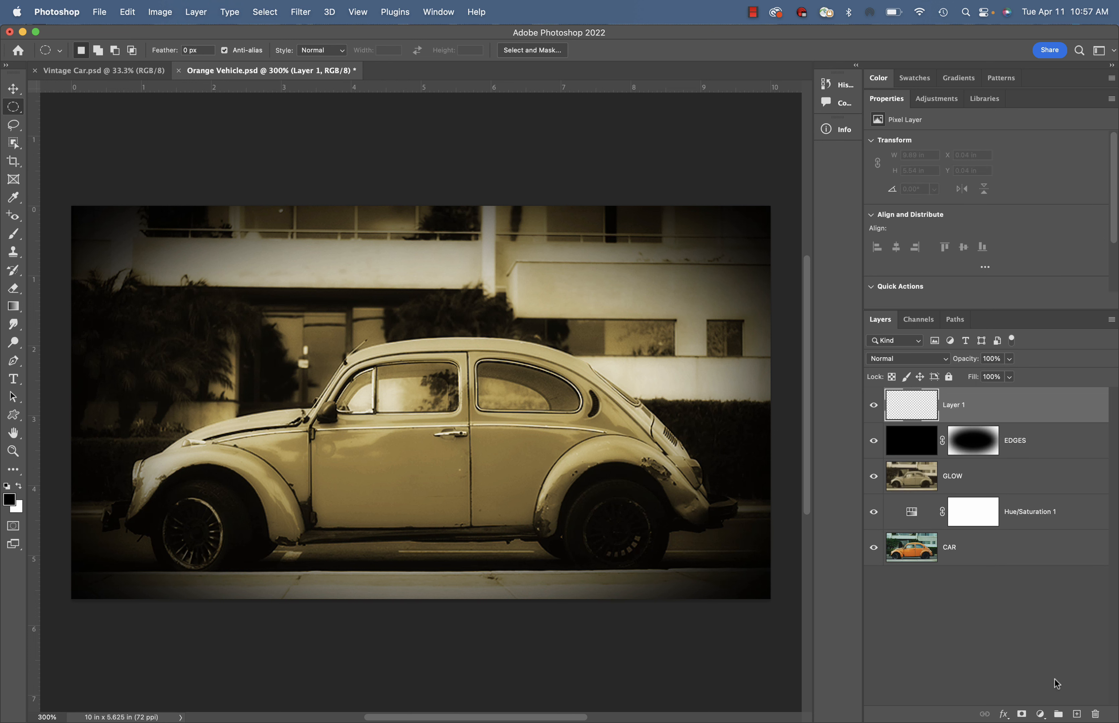
double_click(953, 404)
type("NOISE")
key("Return")
left_click(1034, 445)
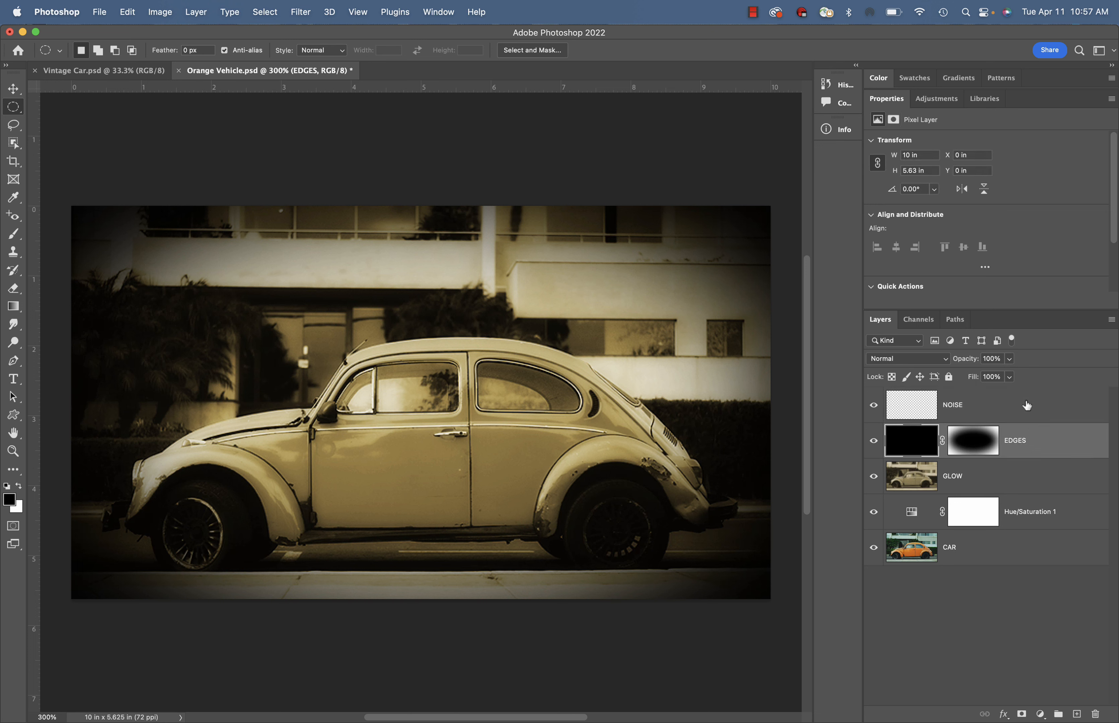
Reduce the EDGES layer's opacity to 75%.
left_click(1006, 361)
left_click_drag(999, 376, 998, 376)
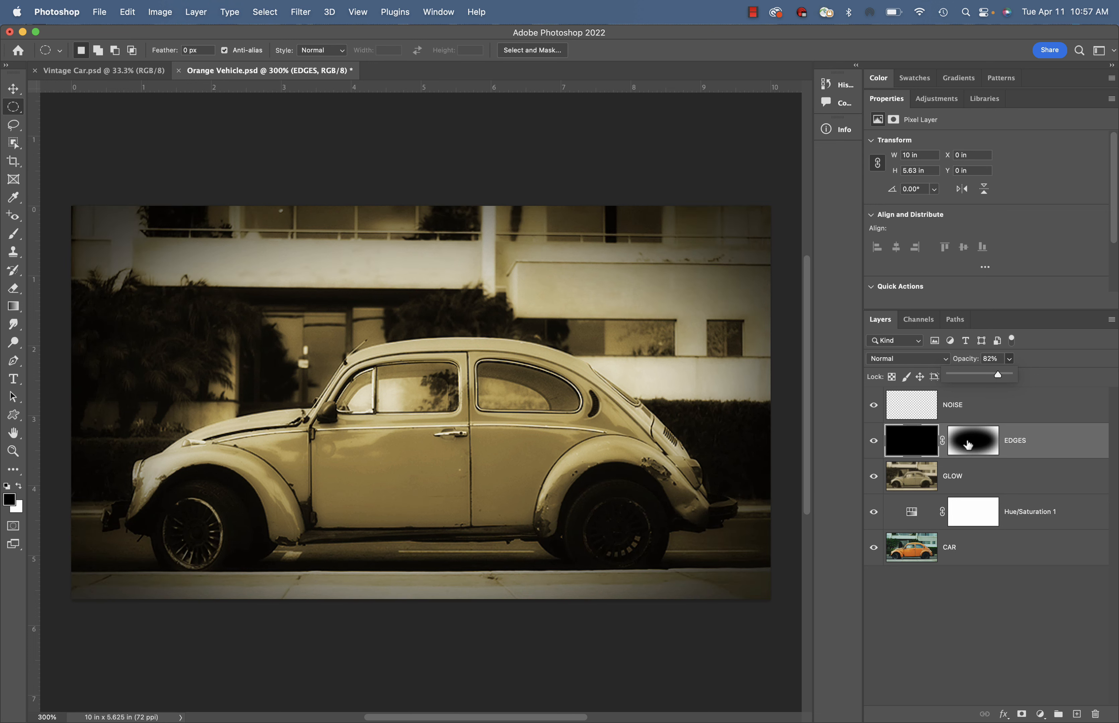
left_click_drag(997, 375, 994, 375)
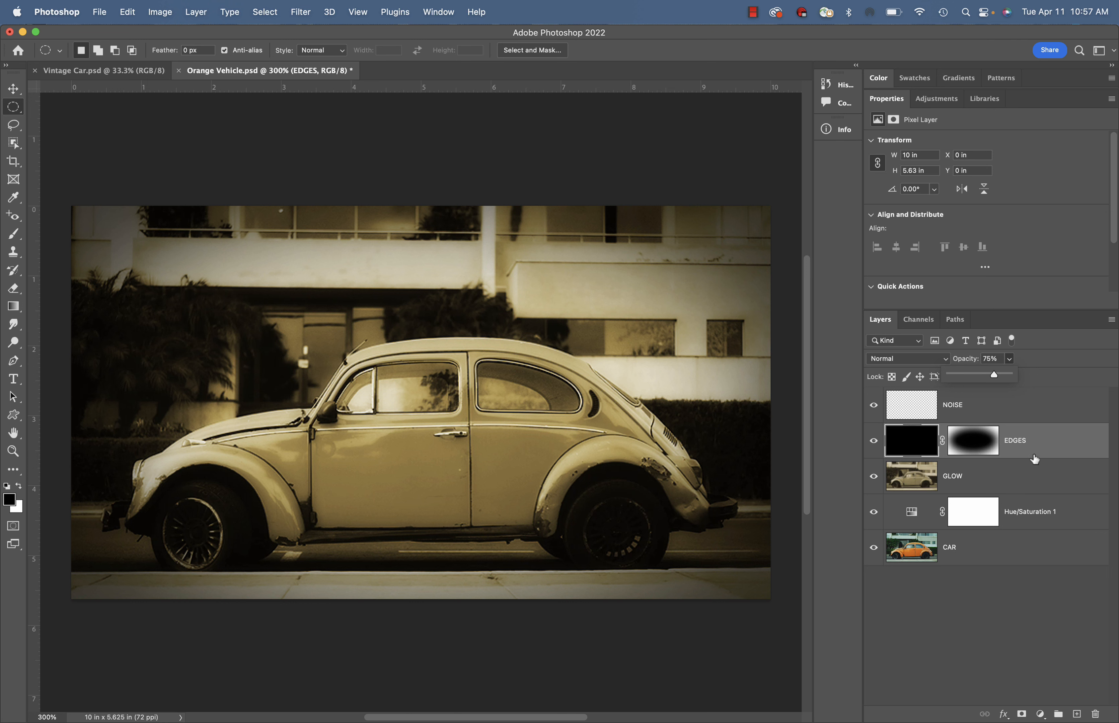
Fill the NOISE layer with the black foreground color and add 82.43% monochromatic Gaussian noise to it.
left_click(993, 412)
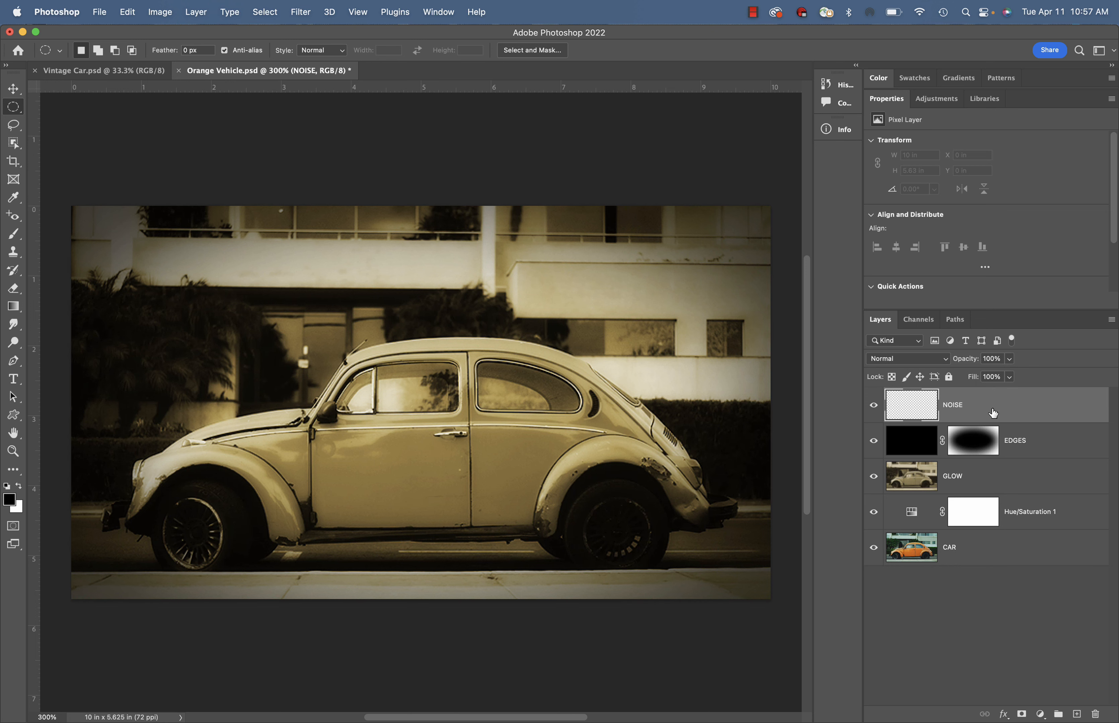
key("alt+BackSpace")
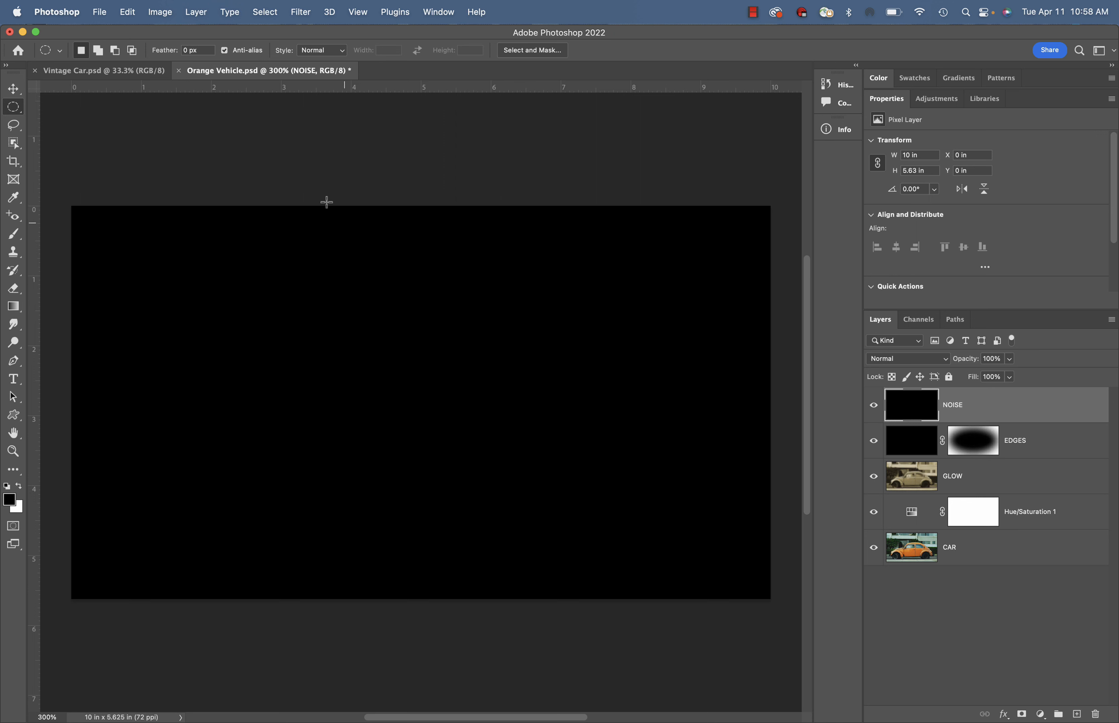
left_click(301, 19)
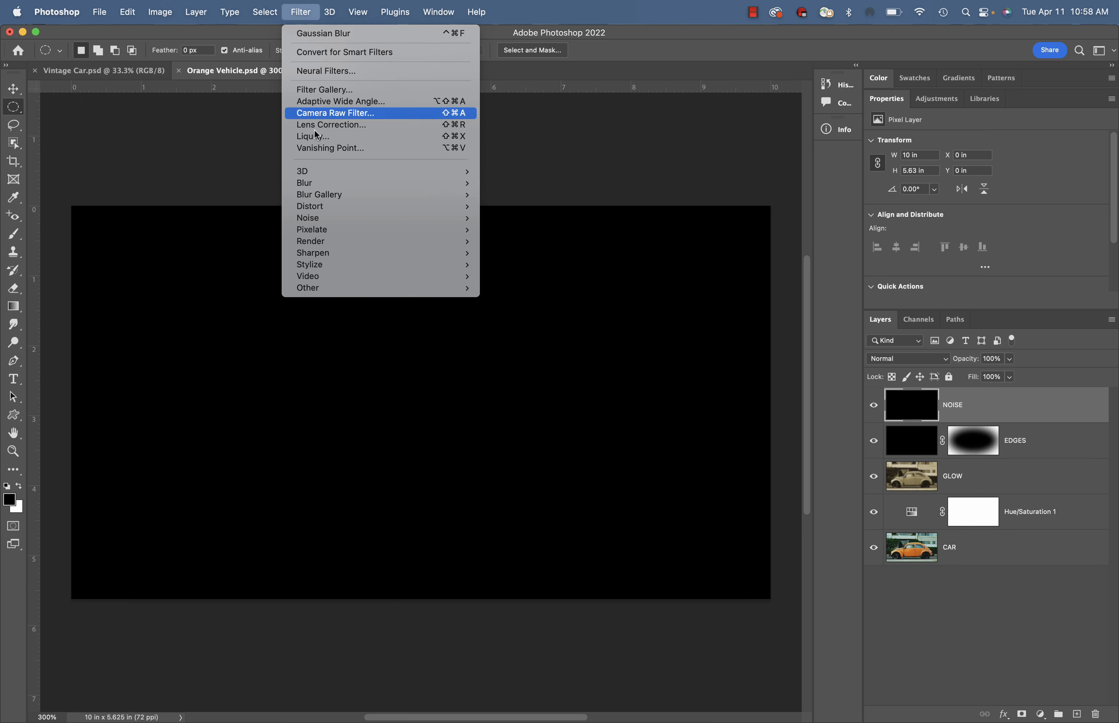
mouse_move(334, 219)
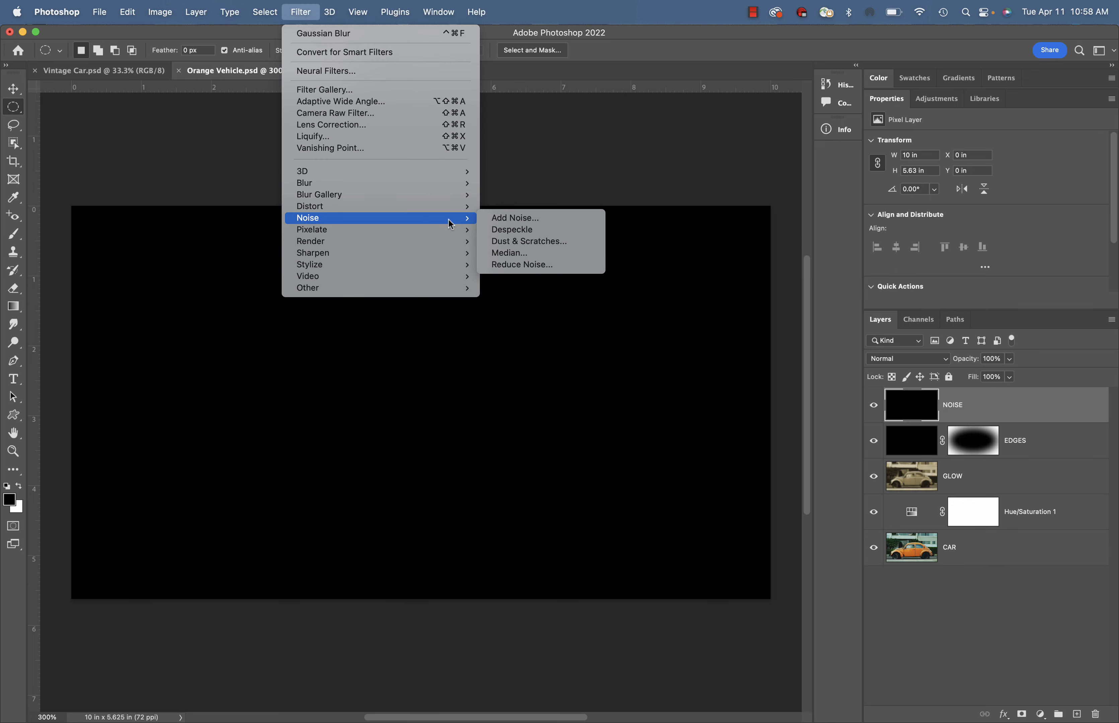
left_click(568, 221)
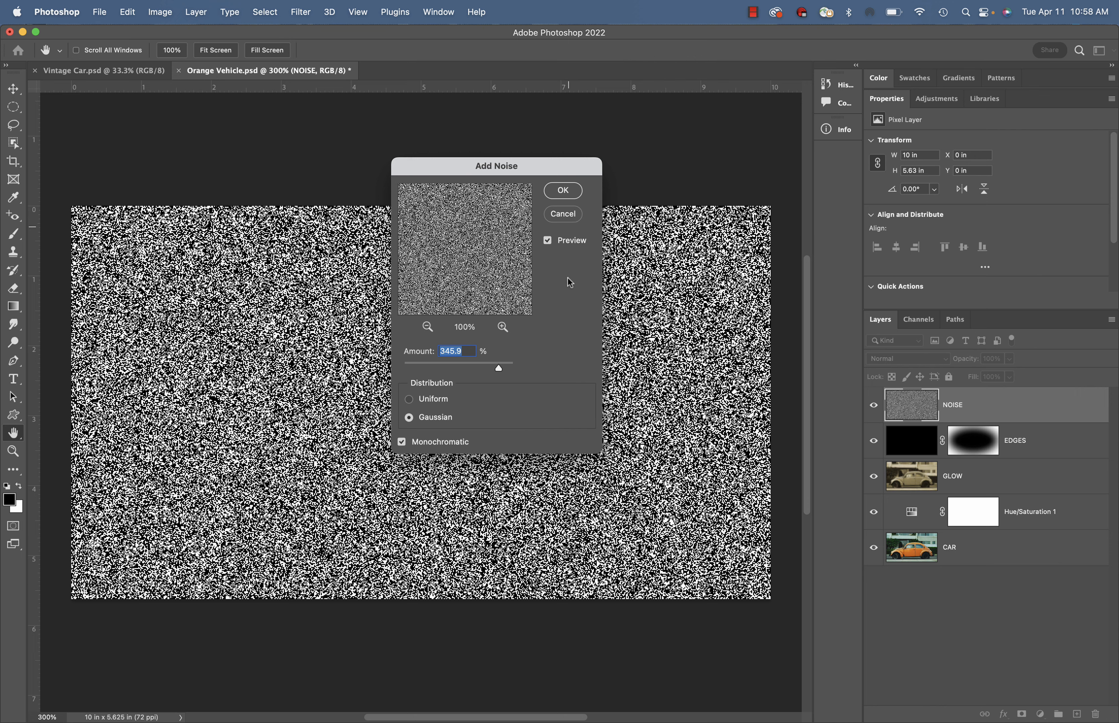
left_click_drag(500, 370, 426, 369)
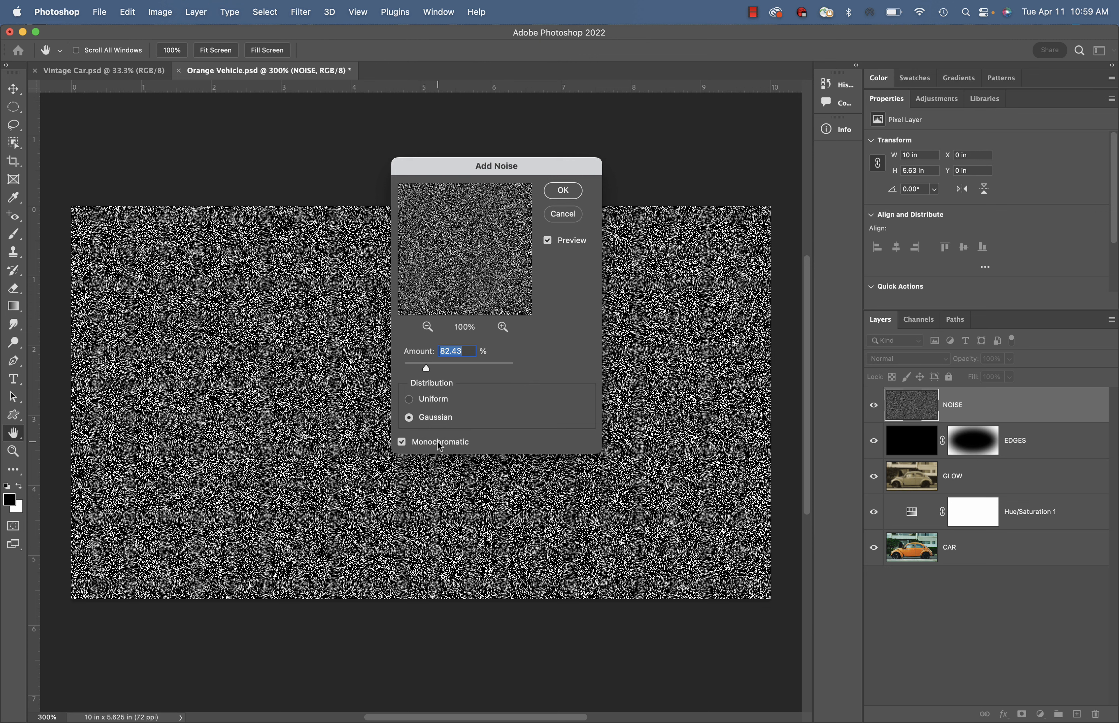
left_click(562, 193)
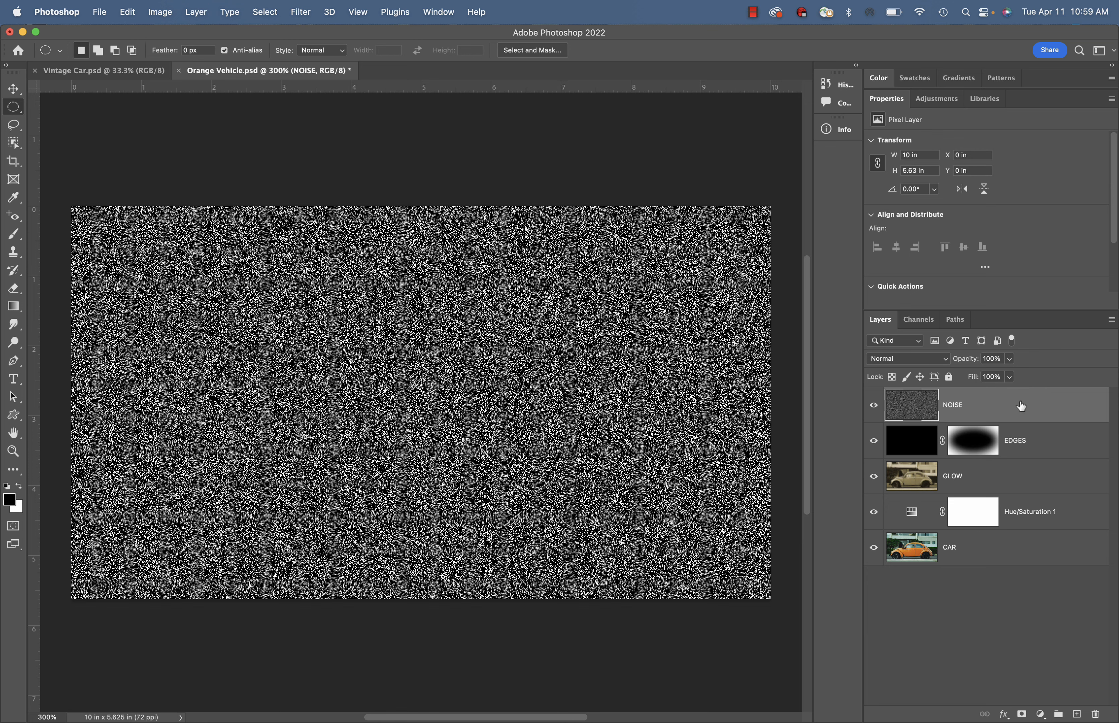
Set the NOISE layer's blend mode to Soft Light and reduce its opacity to 37%.
left_click(945, 364)
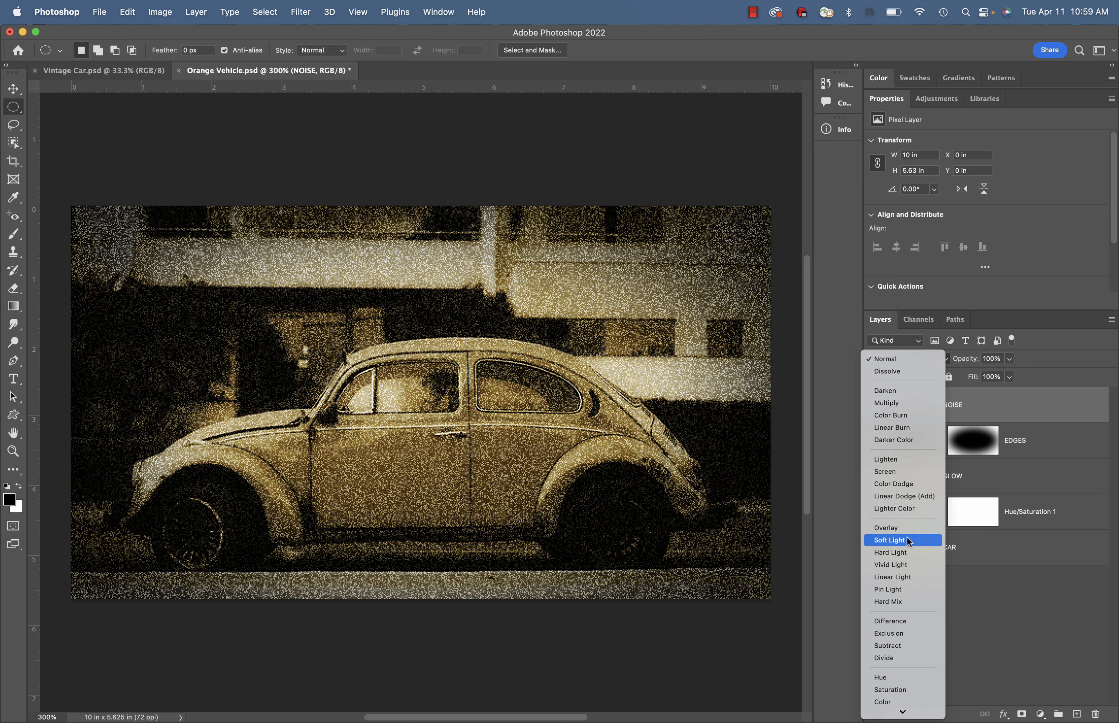
left_click(908, 539)
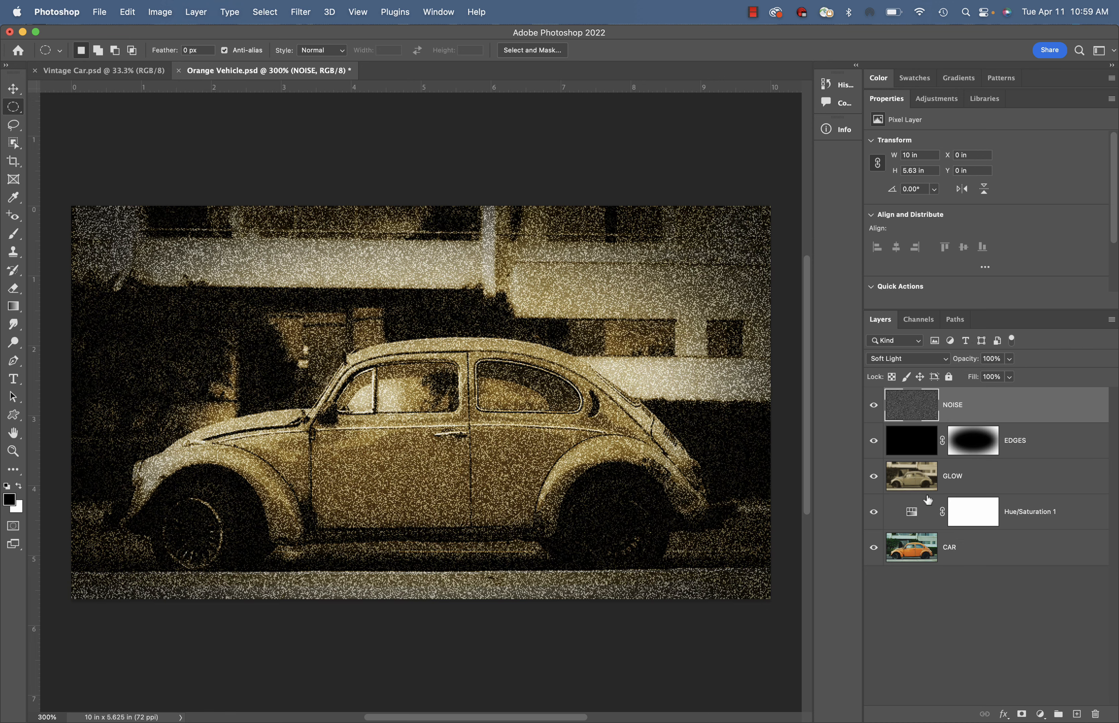
left_click(1009, 359)
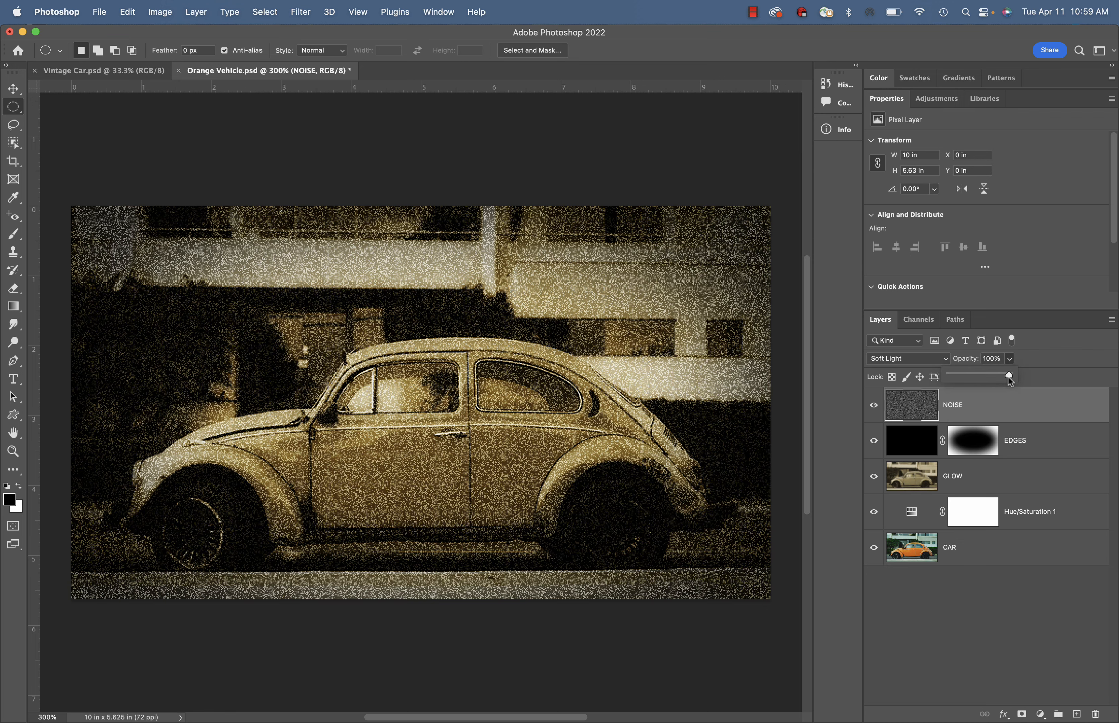
left_click_drag(1008, 378, 983, 379)
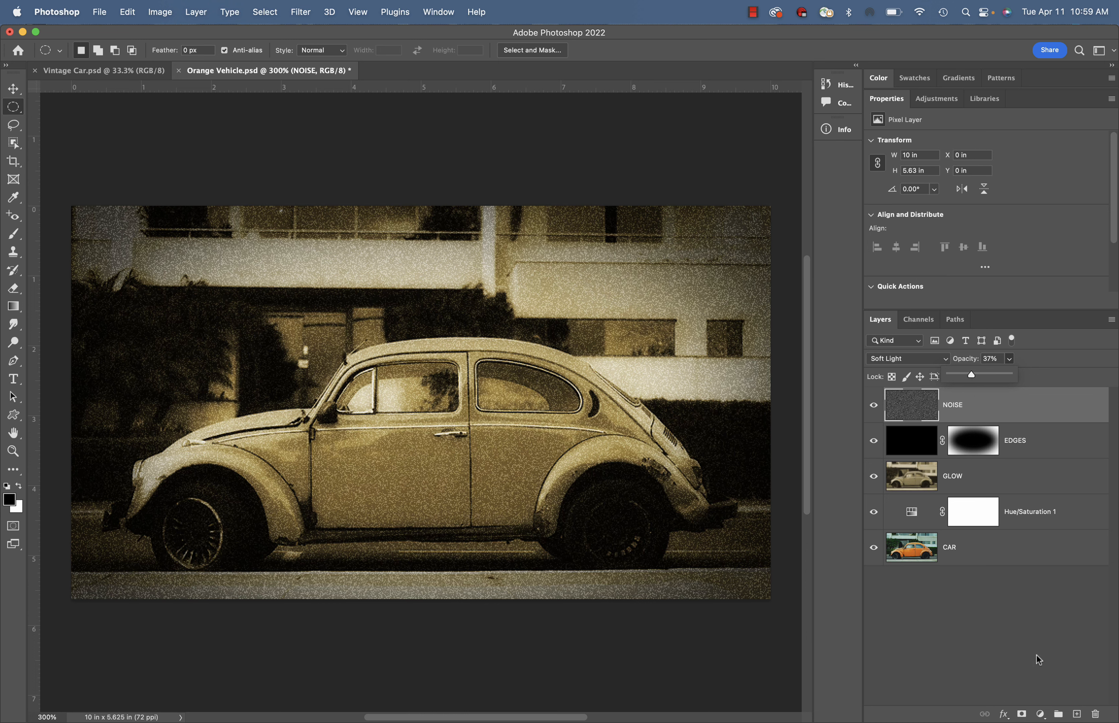
Create a new top layer named GRAIN and fill it with the black foreground color.
left_click(1076, 714)
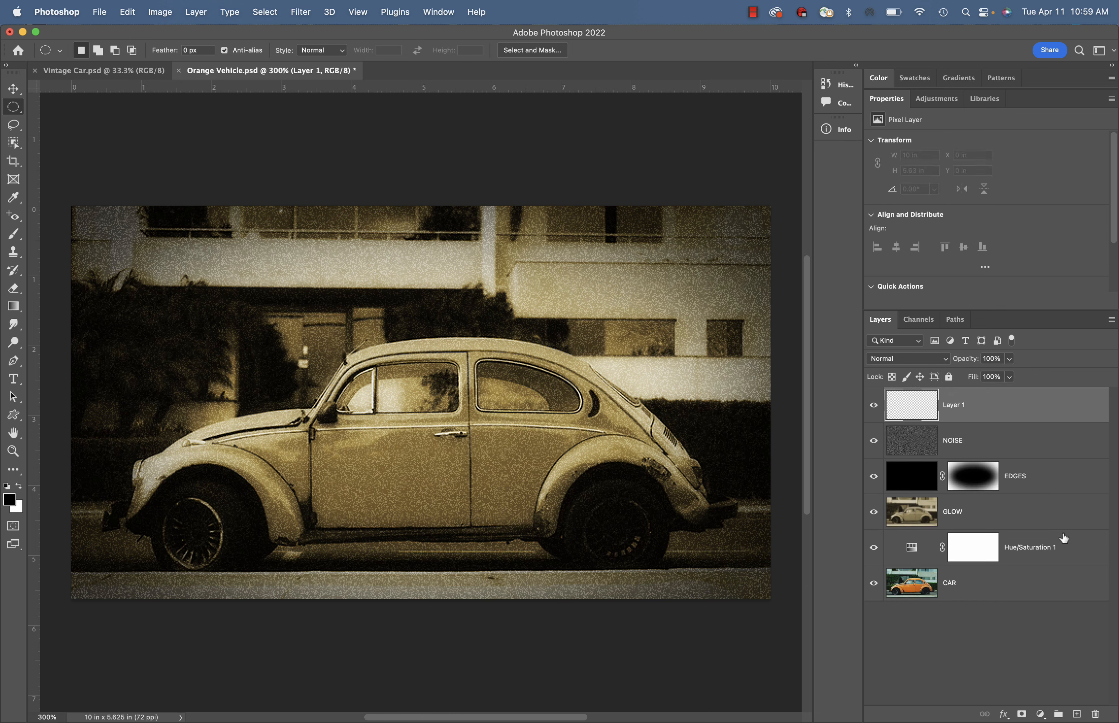
double_click(957, 406)
type("GRAIN")
key("Return")
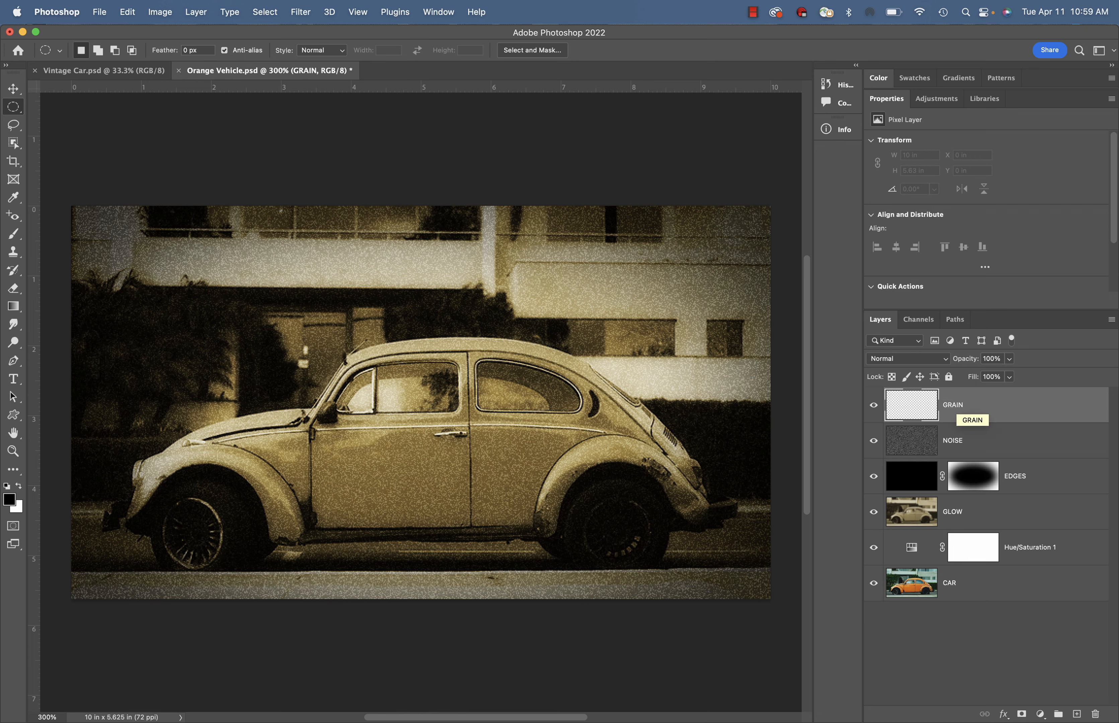
key("alt+BackSpace")
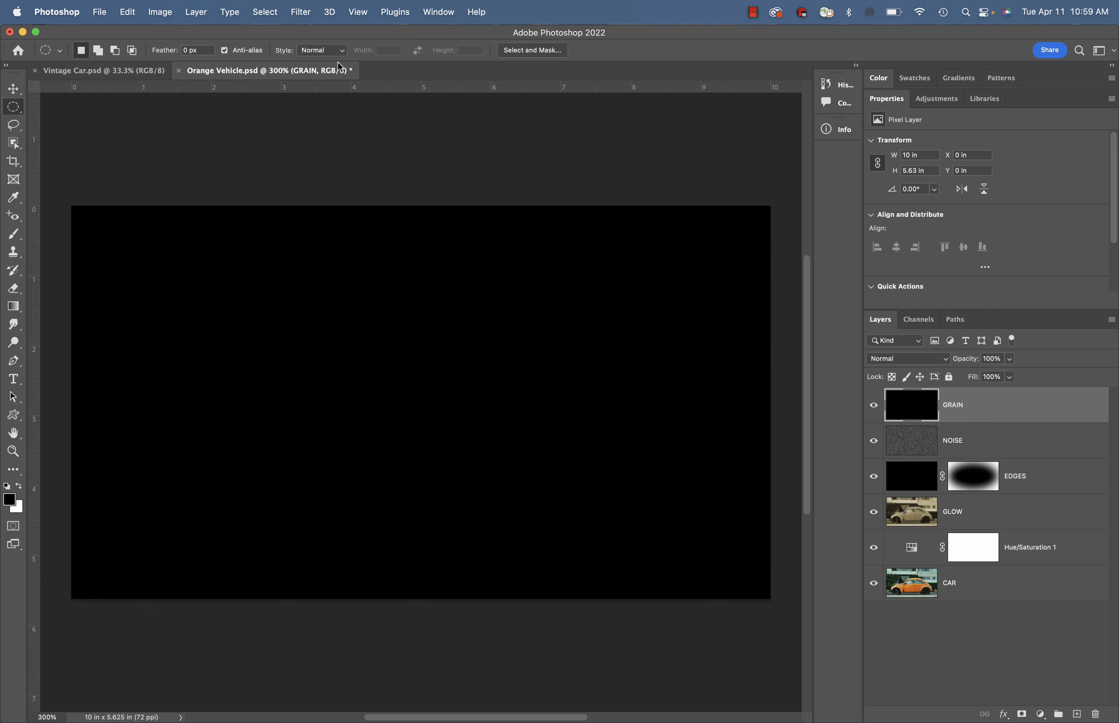
Apply the Filter Gallery's Grain texture to the GRAIN layer with intensity 80, contrast 50 and grain type Vertical.
left_click(301, 13)
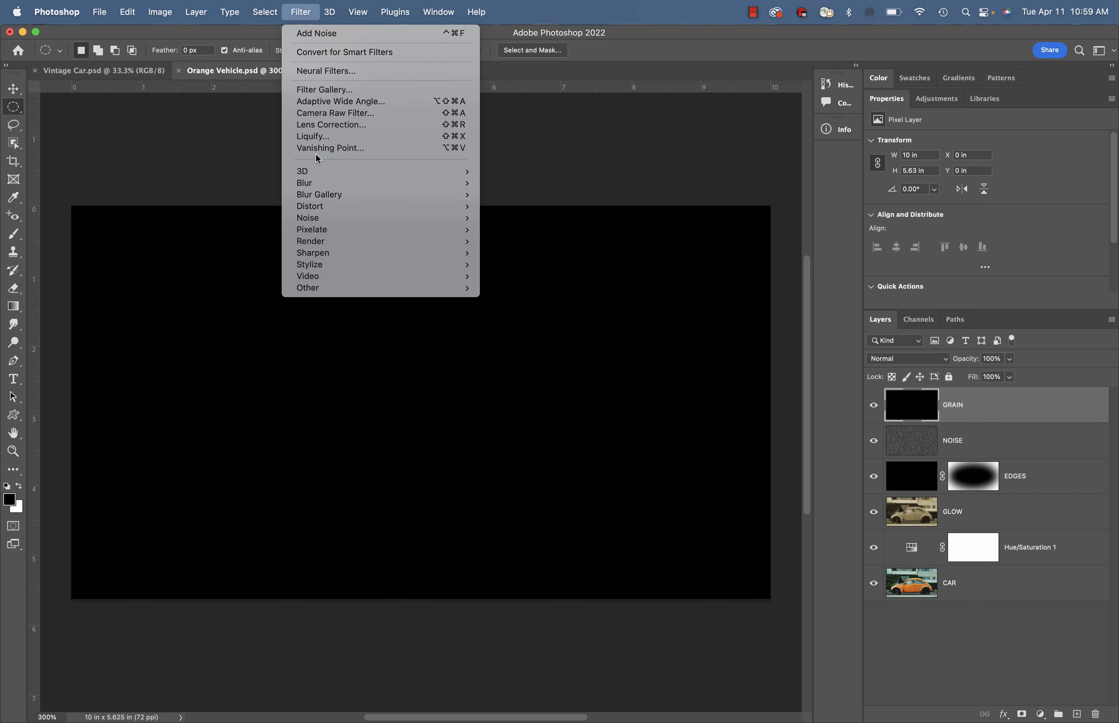
left_click(353, 91)
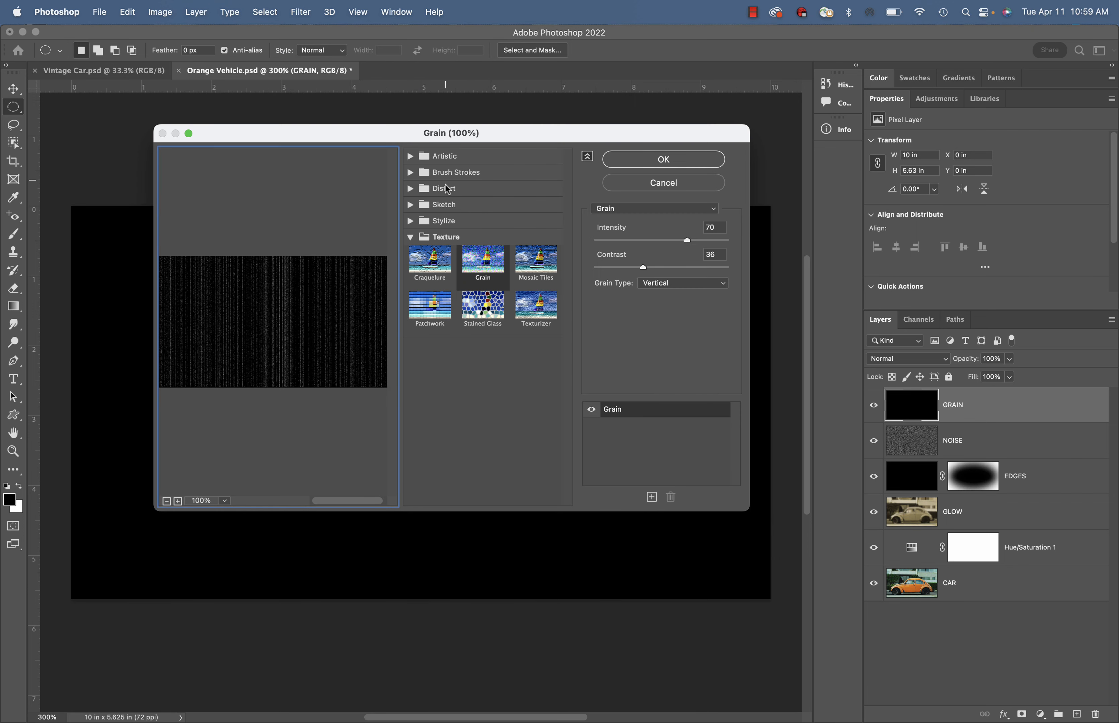
left_click(411, 241)
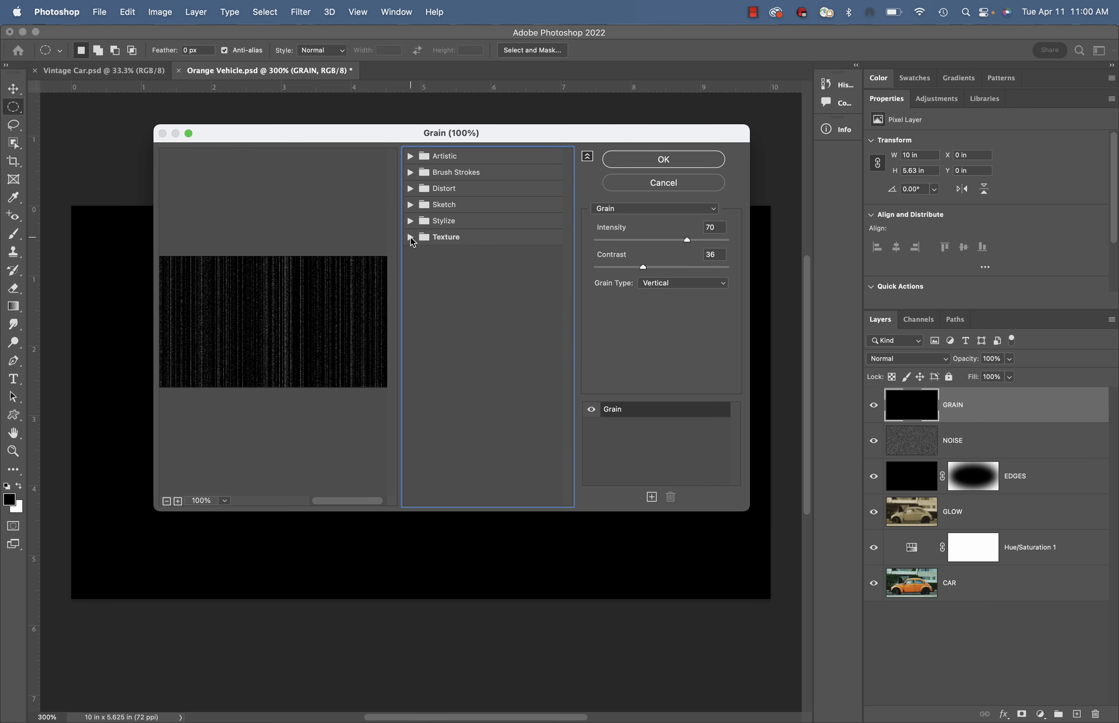
left_click(411, 238)
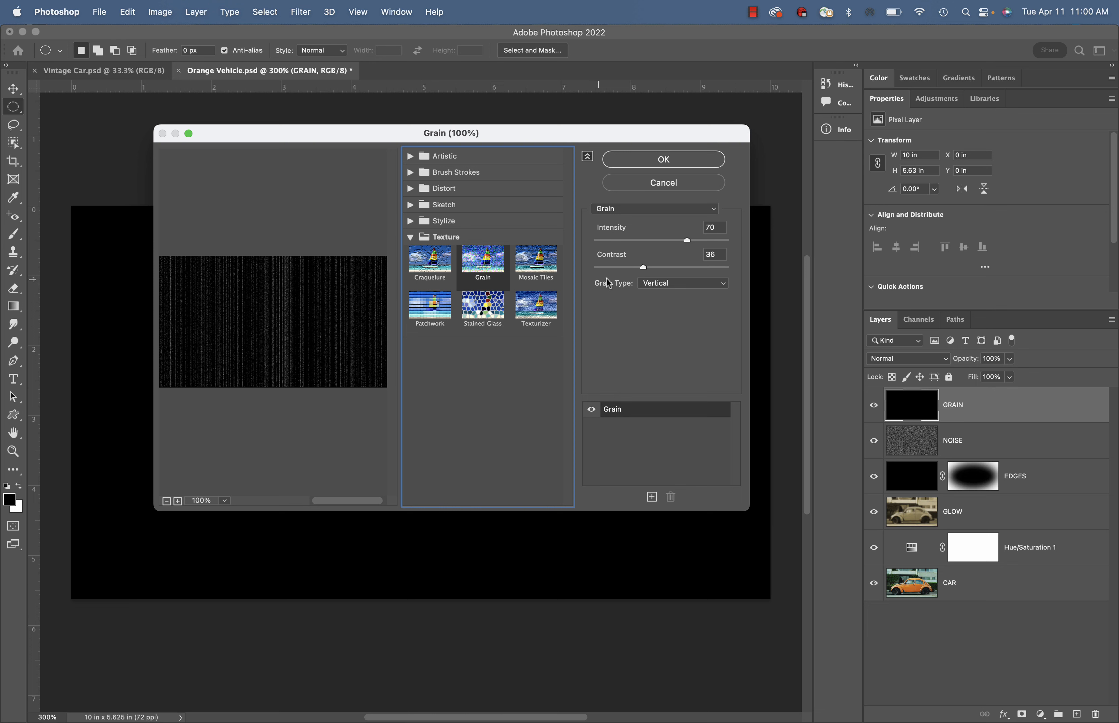
left_click_drag(643, 266, 686, 267)
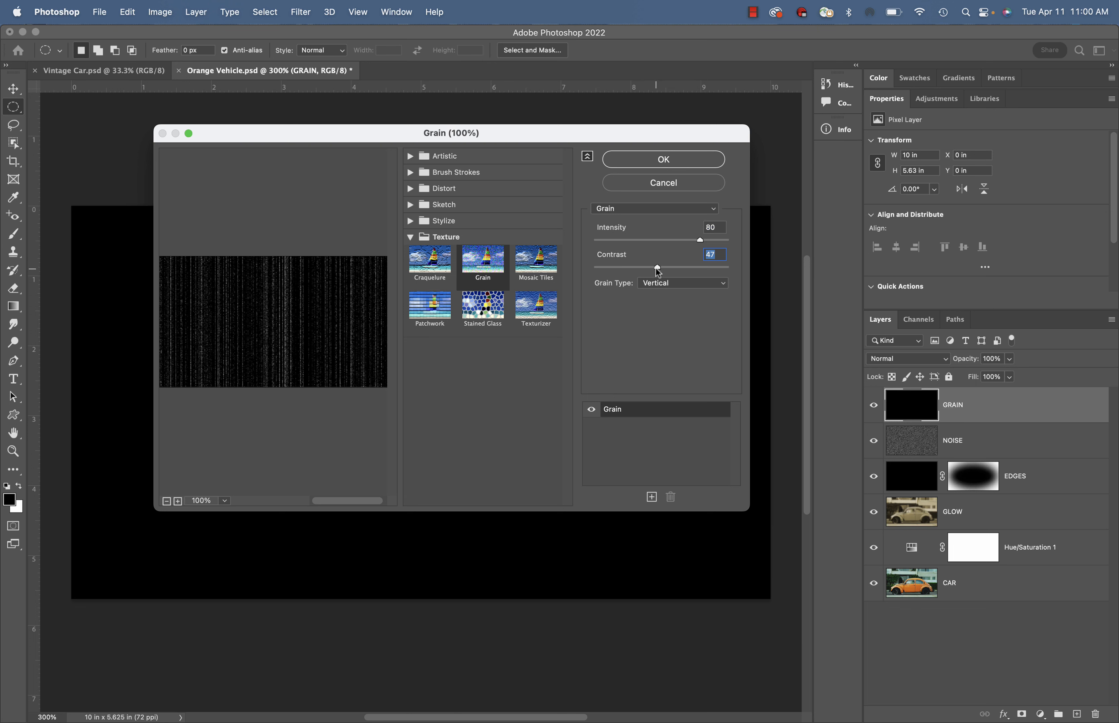
left_click(666, 285)
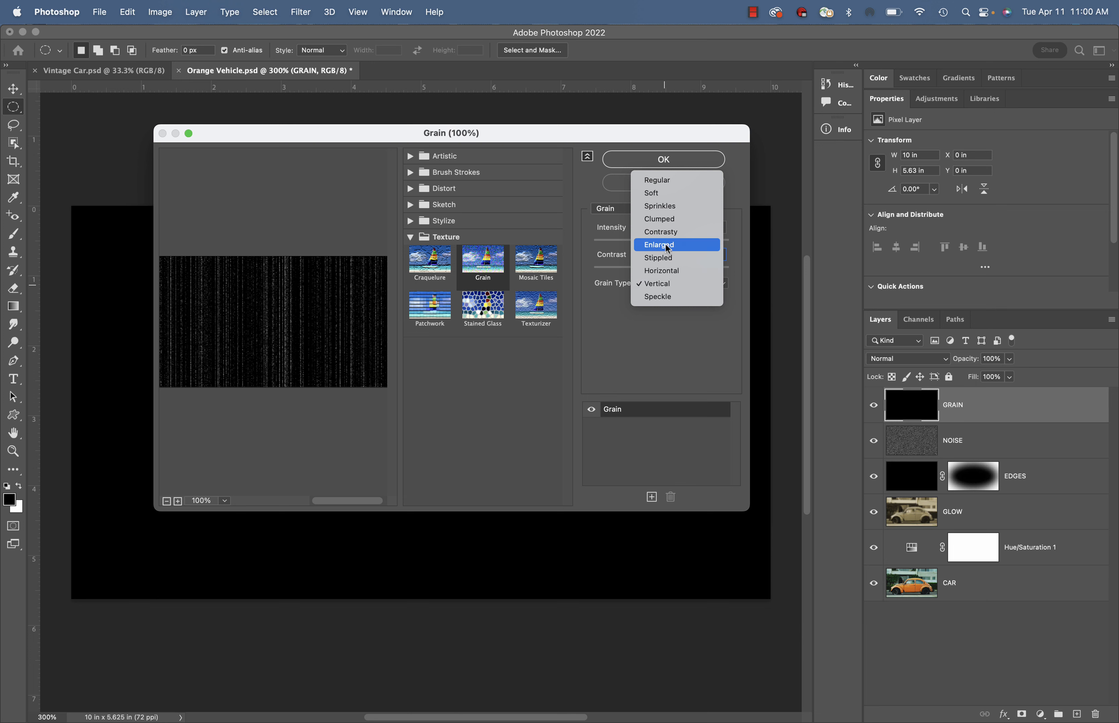
left_click(662, 266)
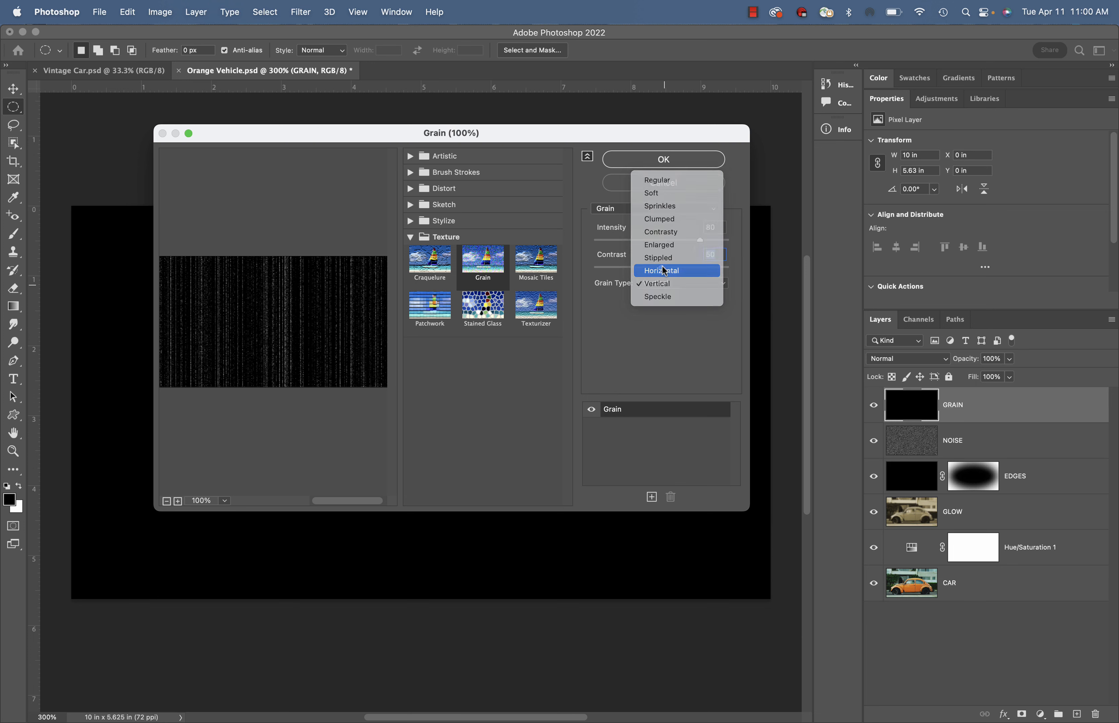
left_click(662, 283)
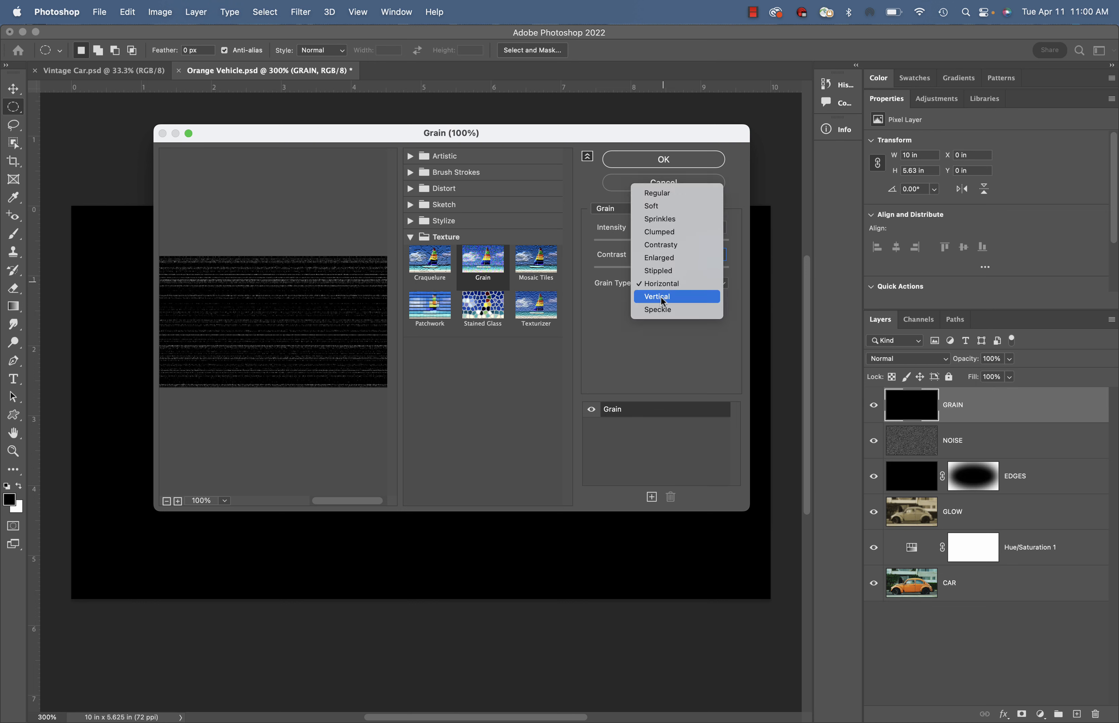
left_click(660, 296)
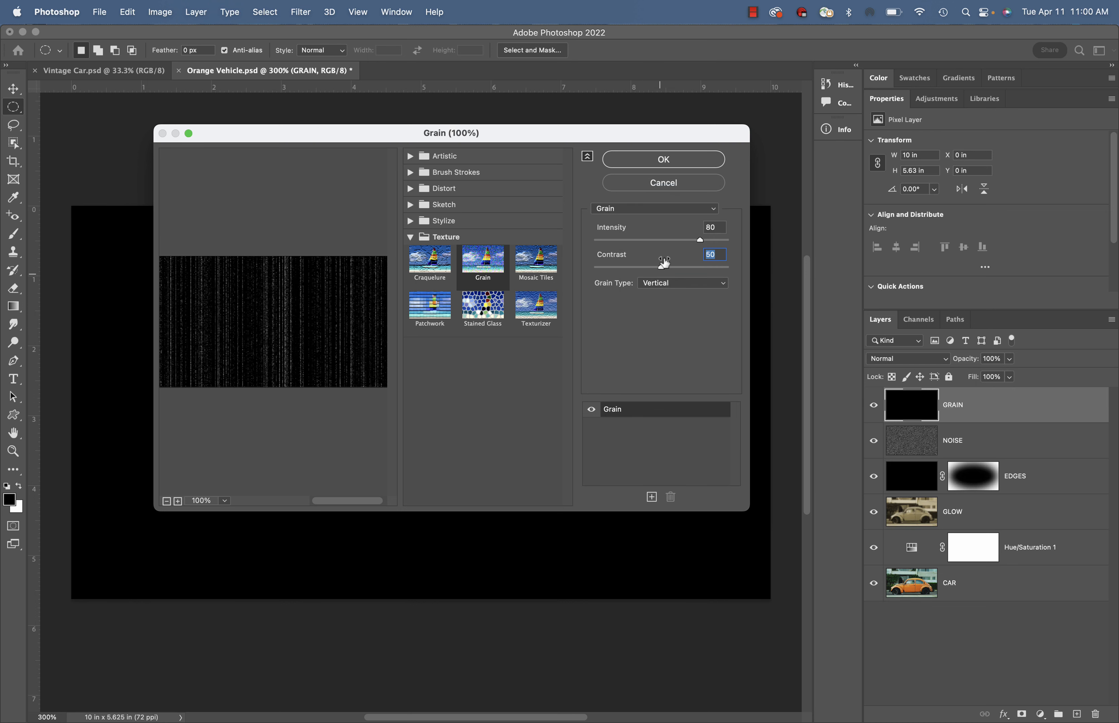
left_click(676, 163)
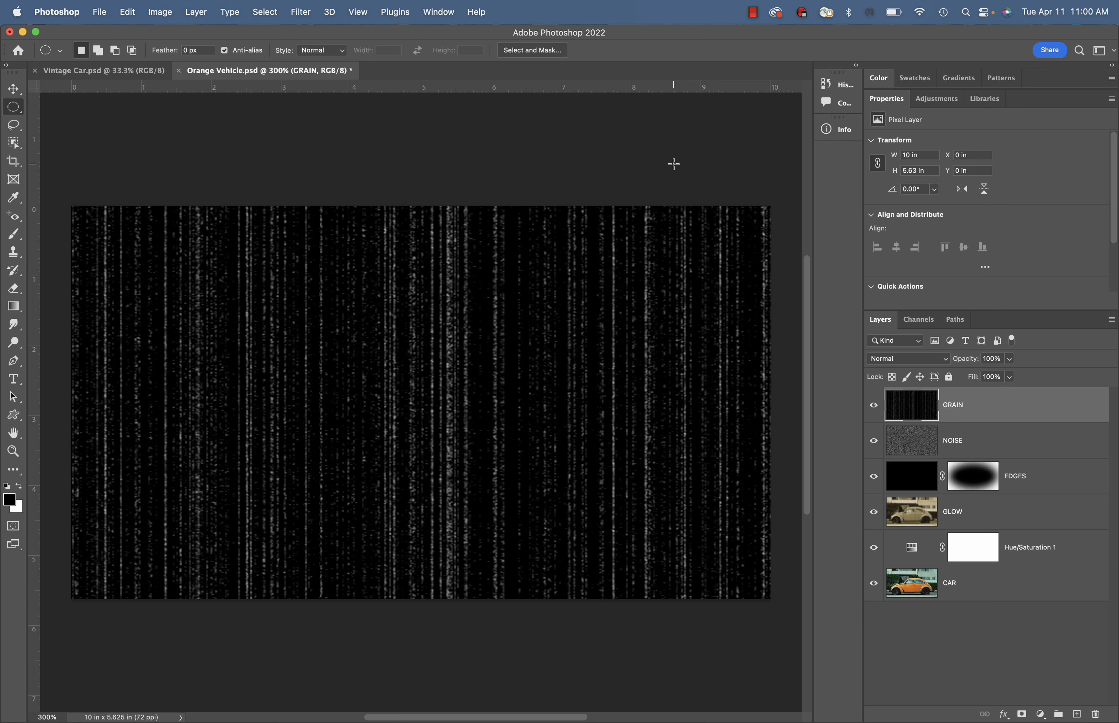
Set the GRAIN layer's blend mode to Screen and reduce its opacity to 45%.
left_click(943, 363)
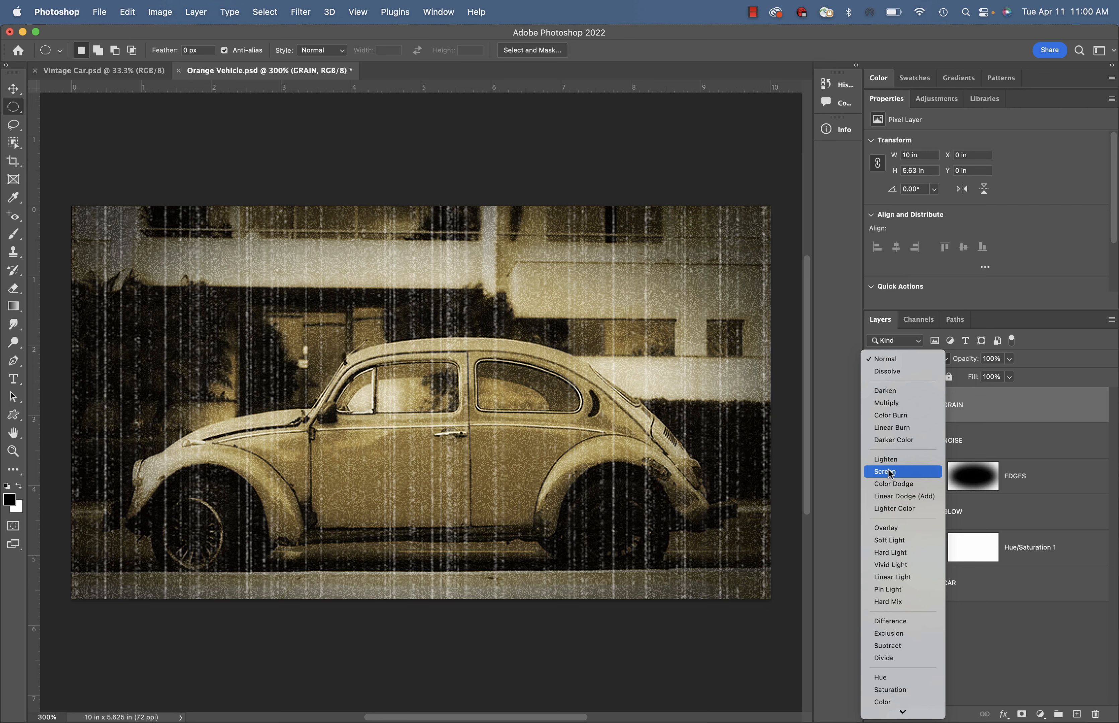
left_click(889, 472)
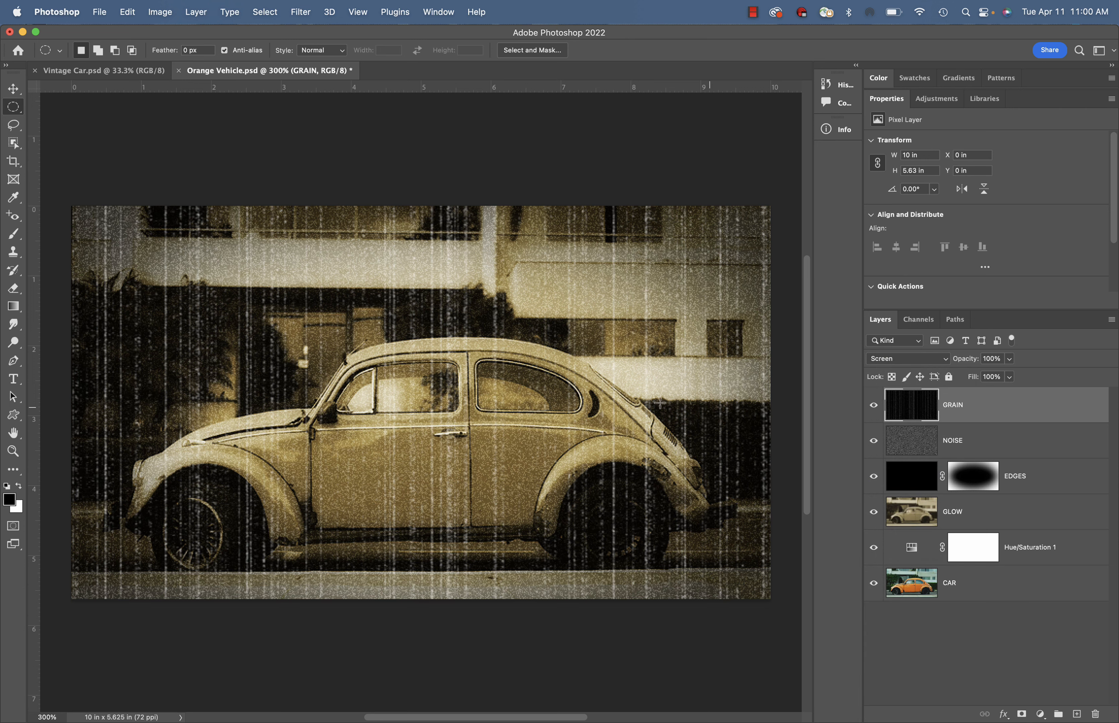
left_click(1010, 358)
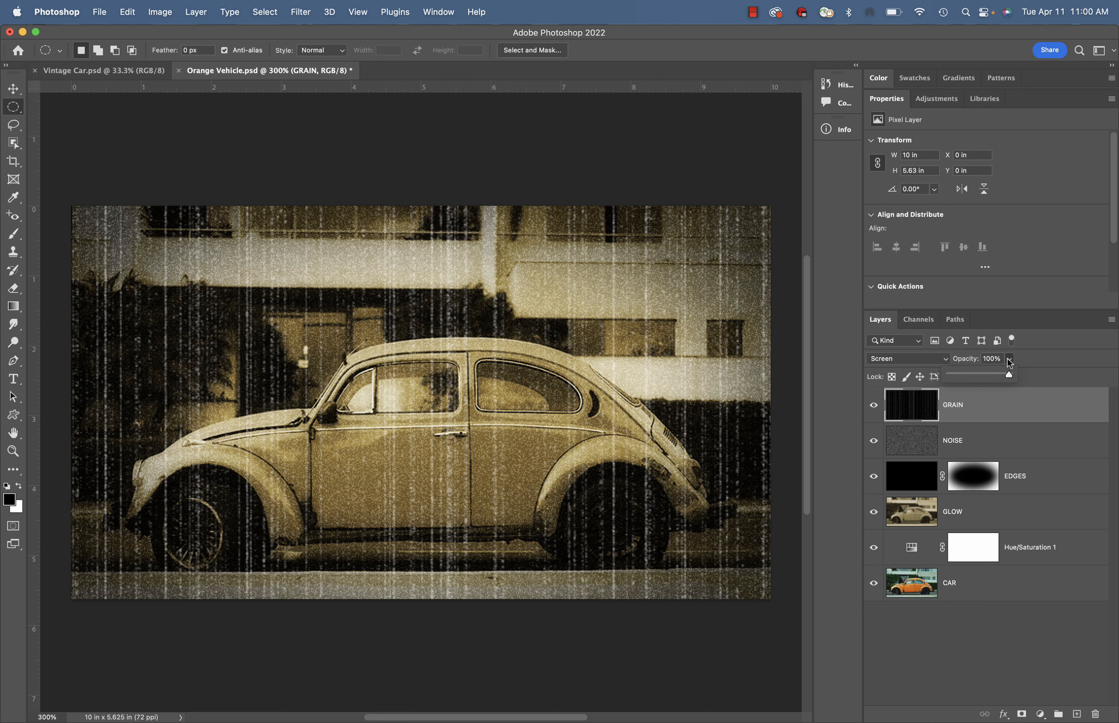
left_click(986, 378)
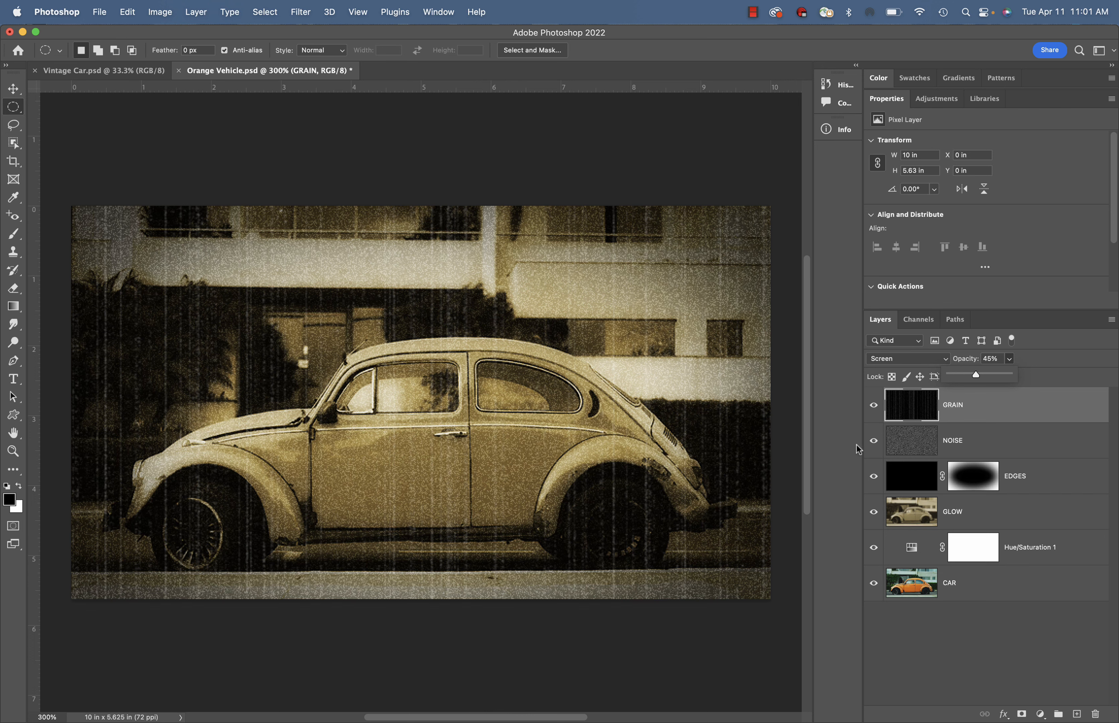
Hide the GRAIN and NOISE layers and place the Wrinkled Paper image as a new top layer.
left_click(873, 406)
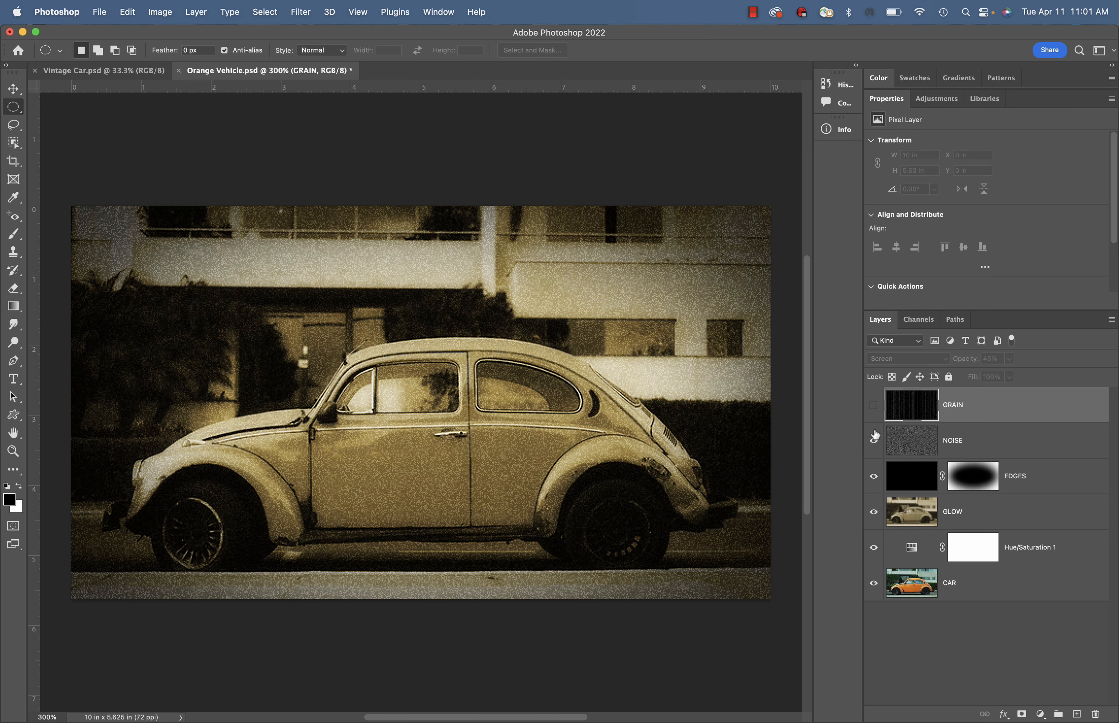
left_click(873, 441)
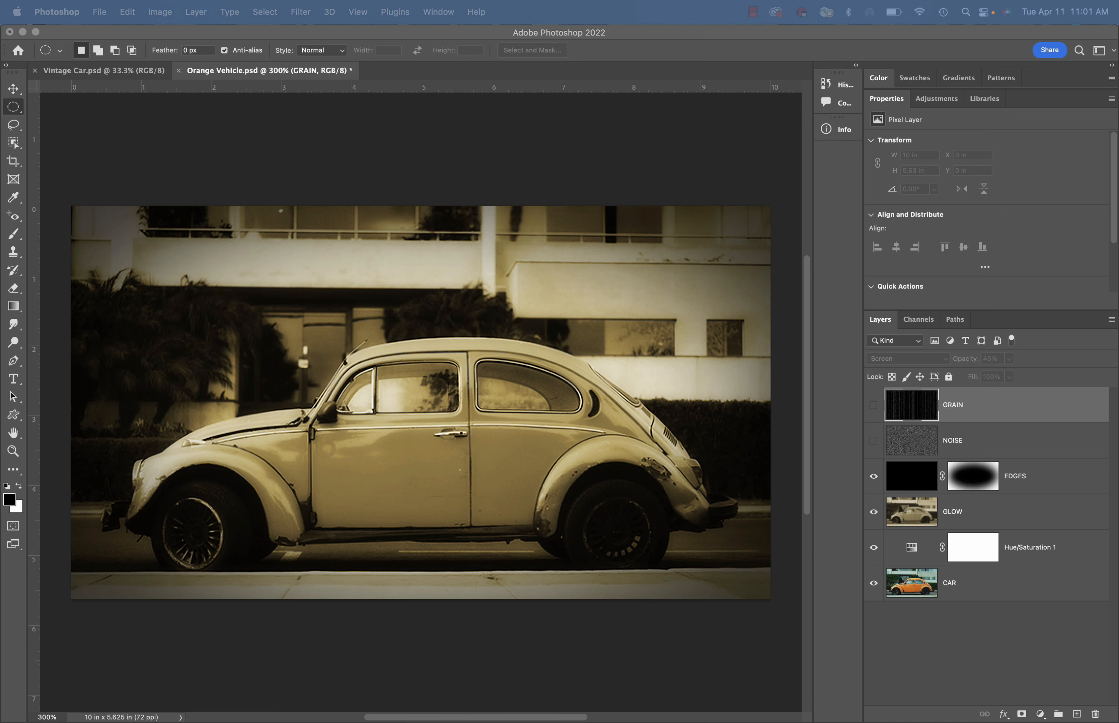
left_click_drag(2, 249, 451, 333)
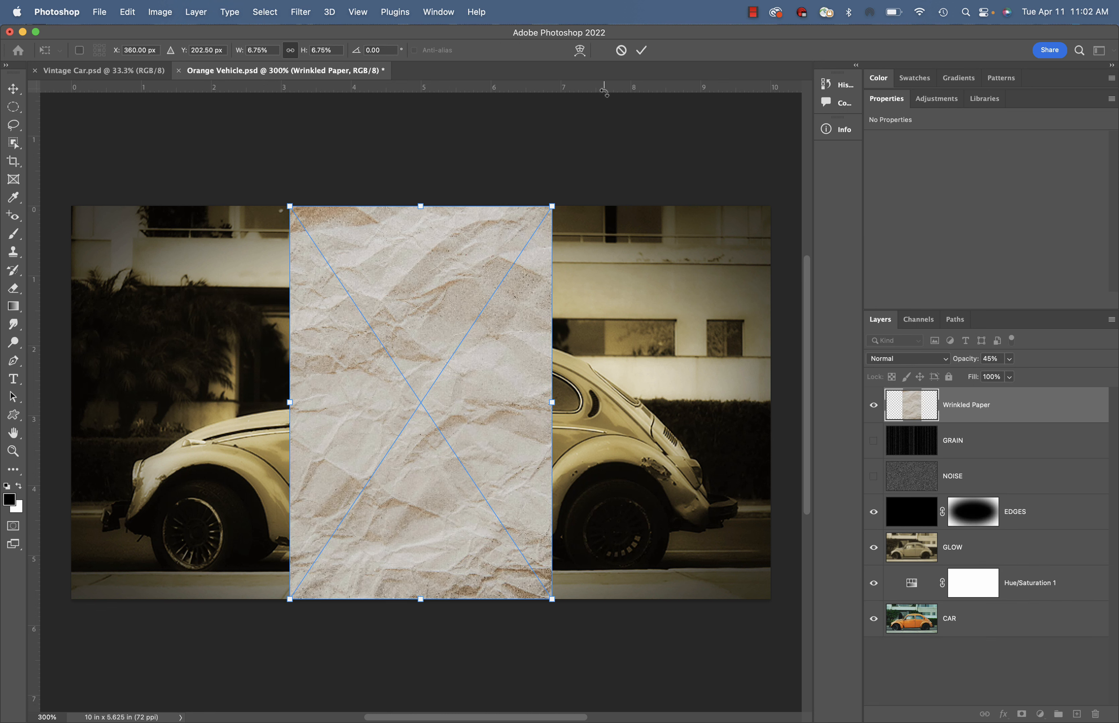
Rotate the placed Wrinkled Paper image 90° clockwise and enlarge it to about 12.45% so it covers the whole canvas.
right_click(421, 301)
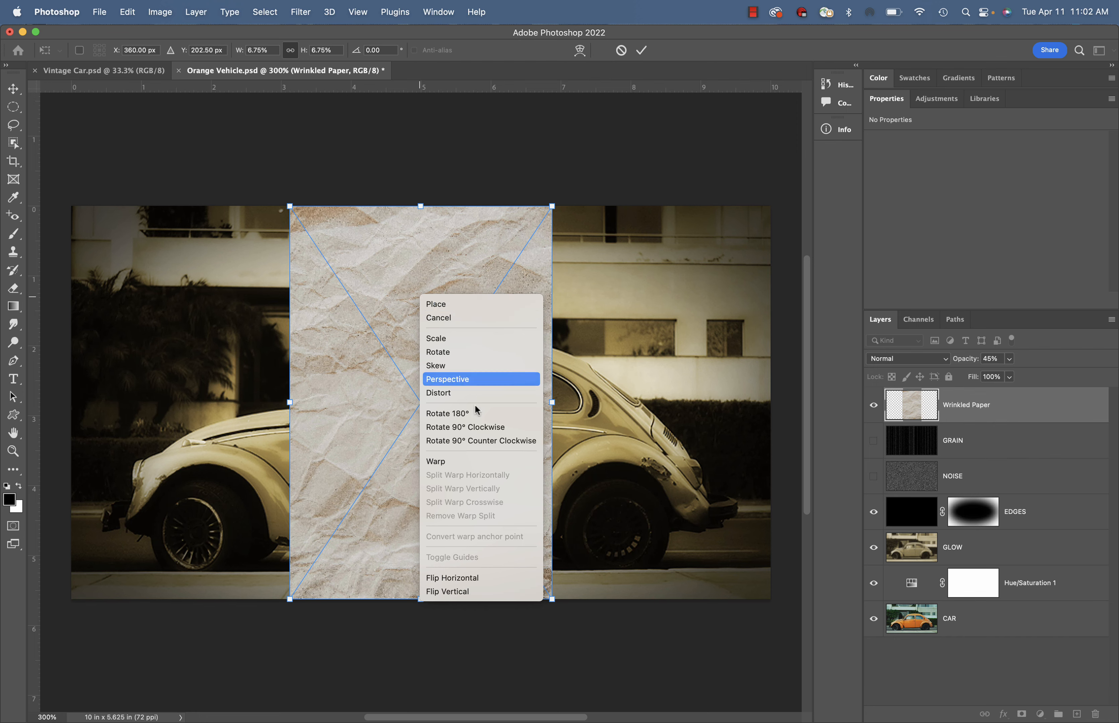
left_click(486, 428)
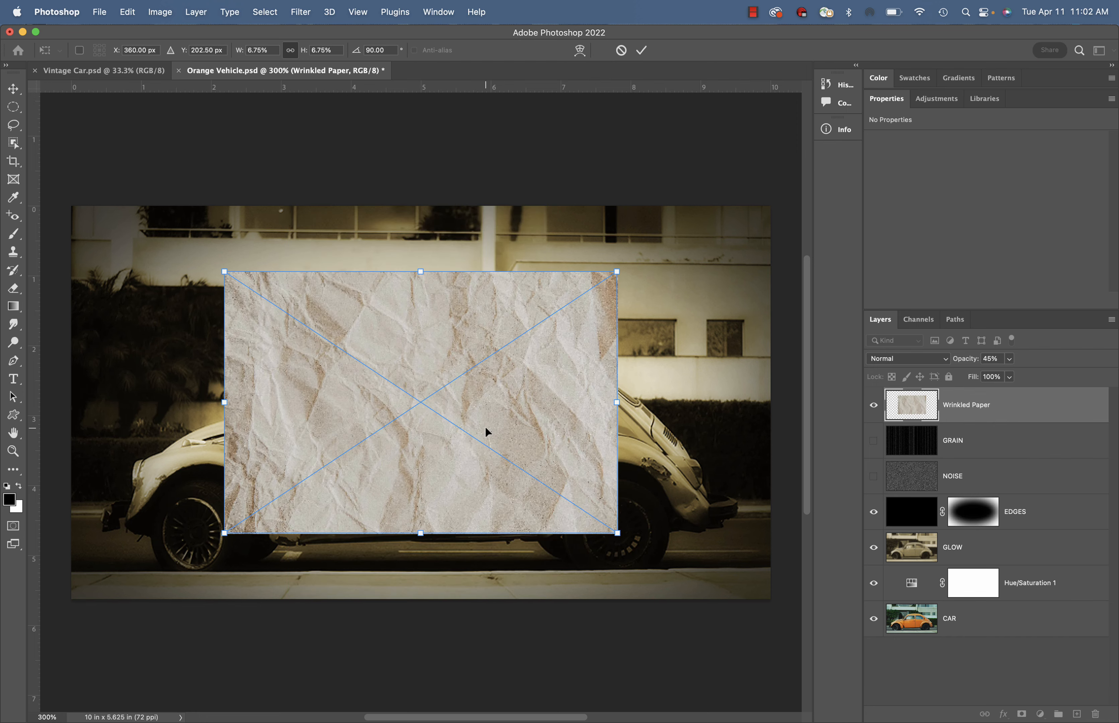
left_click_drag(617, 272, 791, 201)
left_click_drag(225, 534, 62, 642)
left_click_drag(770, 170, 780, 150)
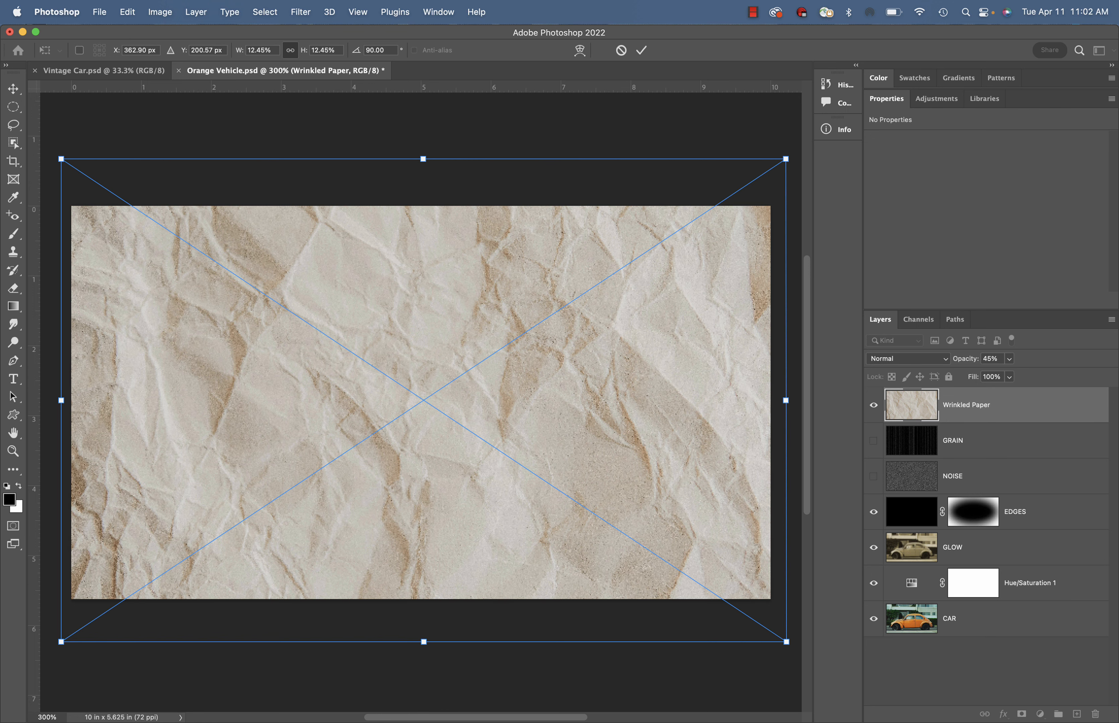
key("Return")
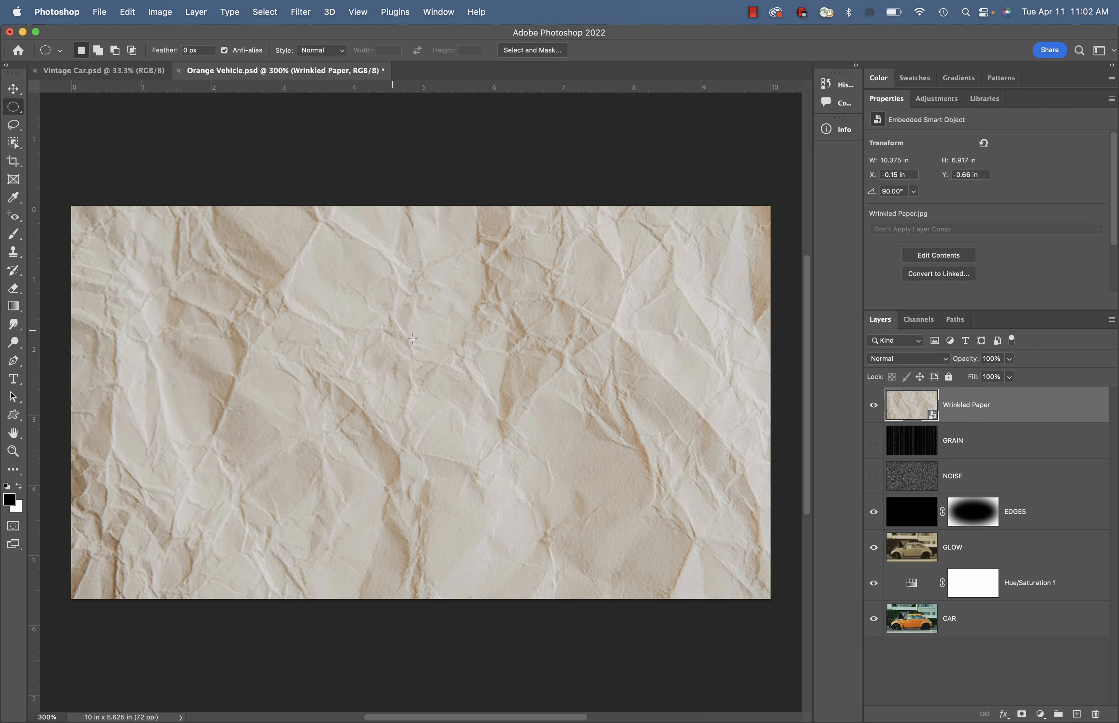
Try the Multiply blend mode on the Wrinkled Paper layer and test its opacity between 34% and 100%.
left_click(925, 359)
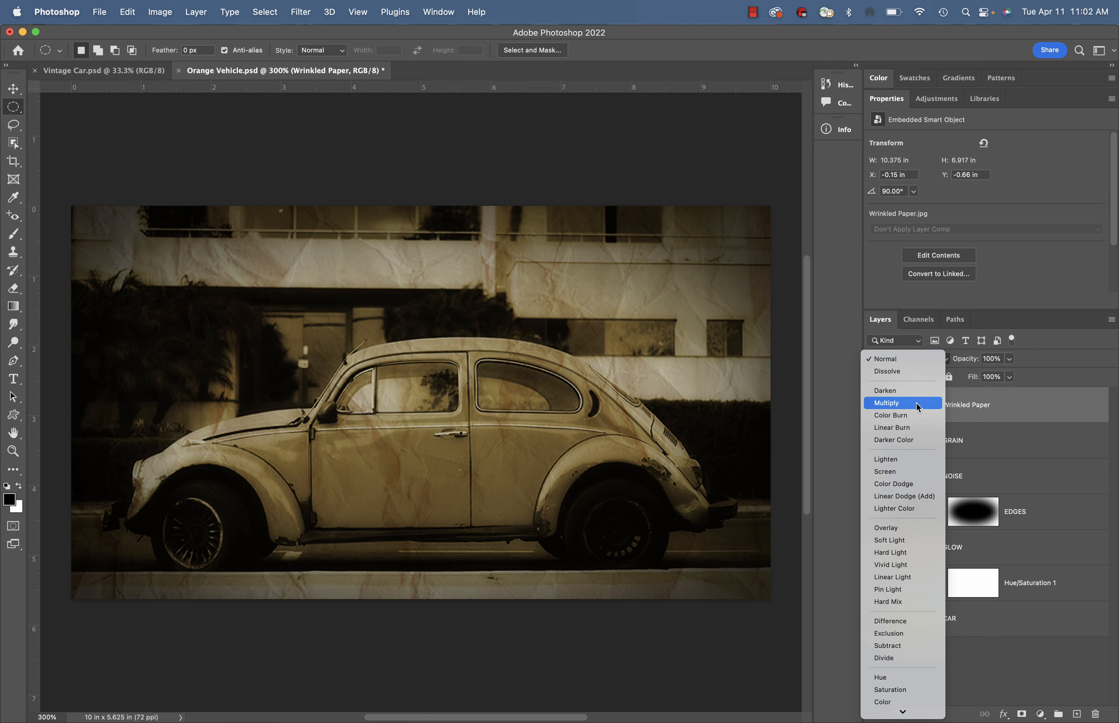
left_click(916, 403)
left_click(1009, 359)
left_click_drag(1012, 374, 989, 377)
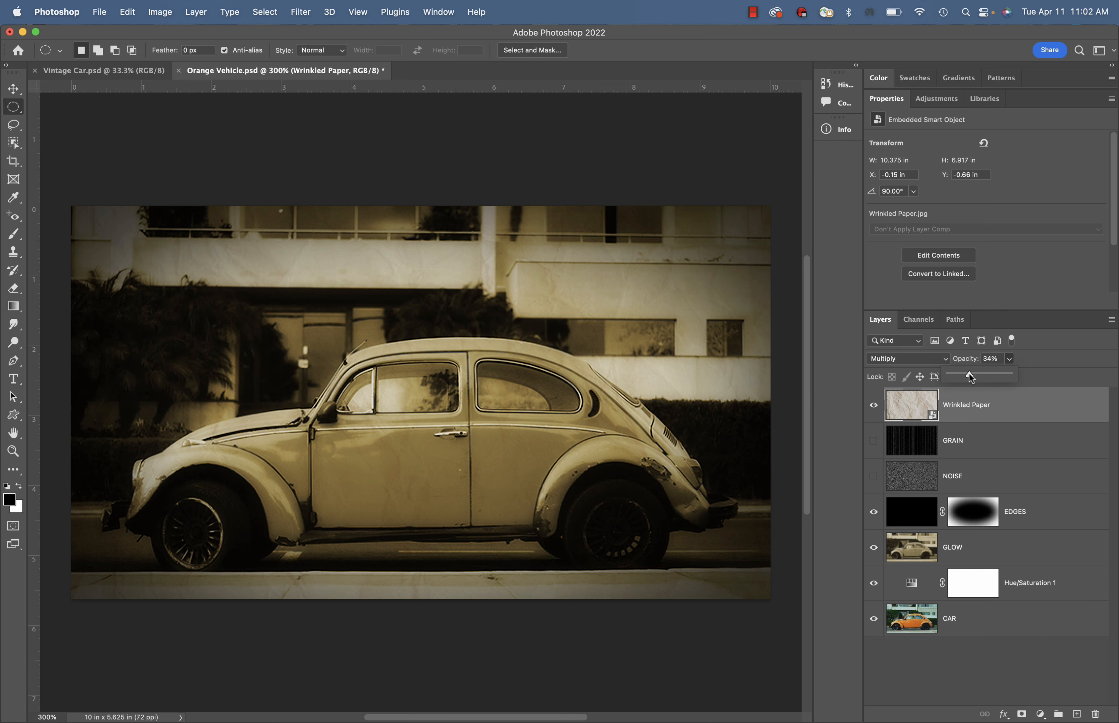
left_click_drag(977, 375, 1013, 375)
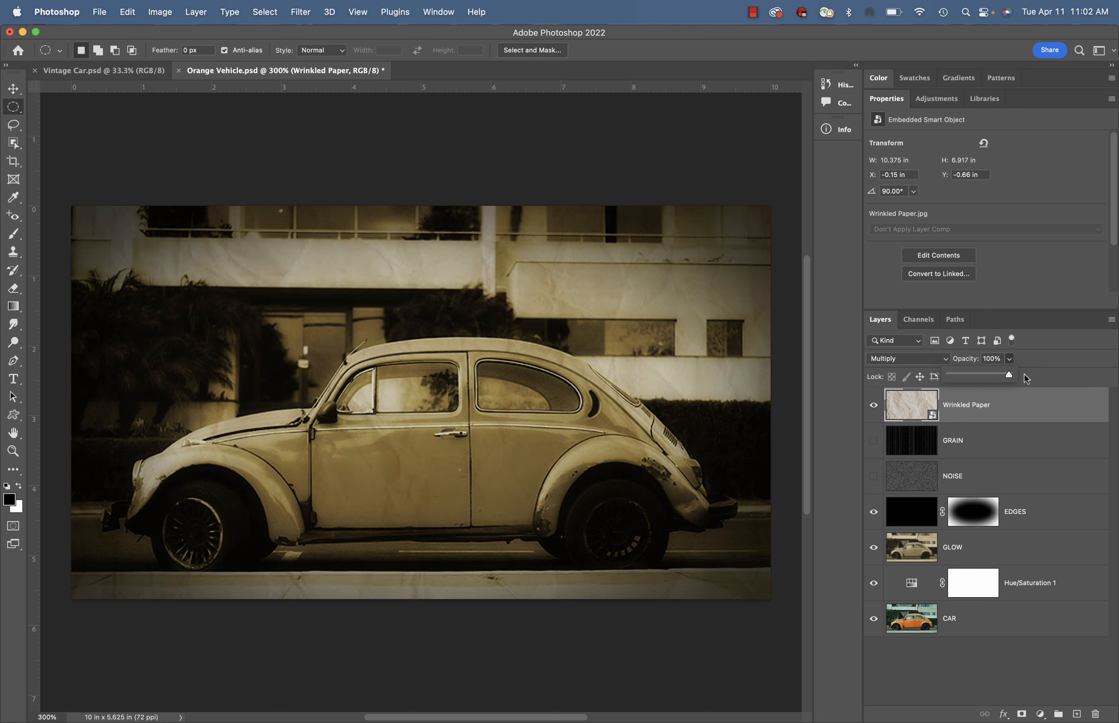
Set the Wrinkled Paper layer's blend mode to Overlay and reduce its opacity to 49%.
left_click(929, 361)
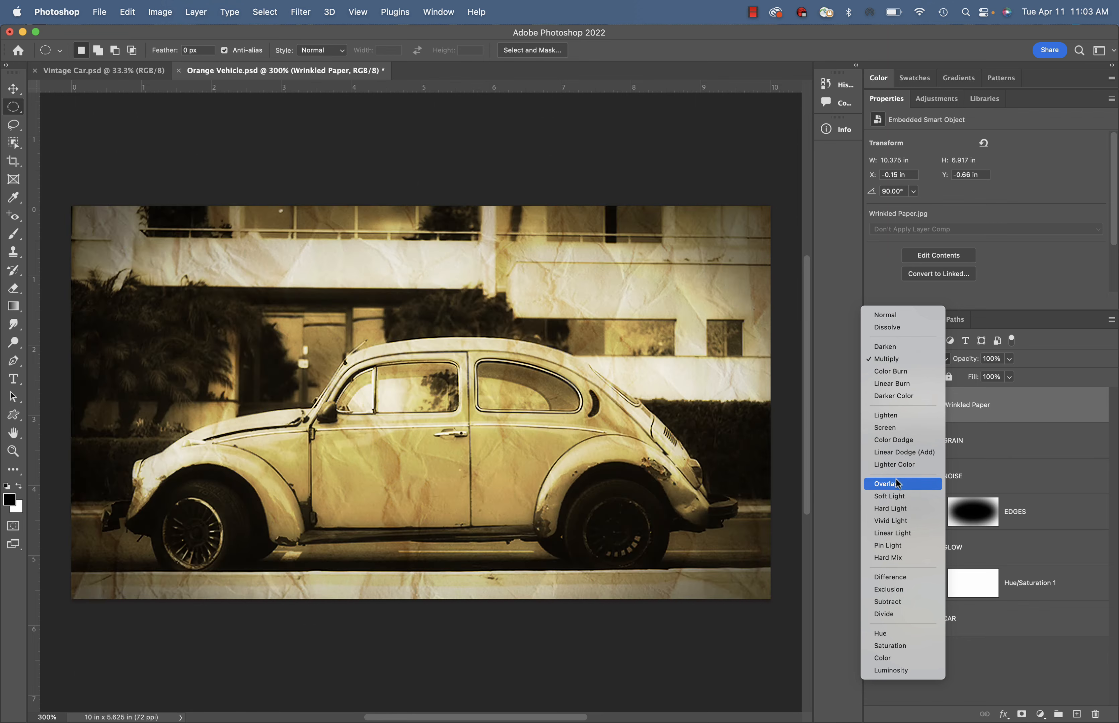
left_click(897, 483)
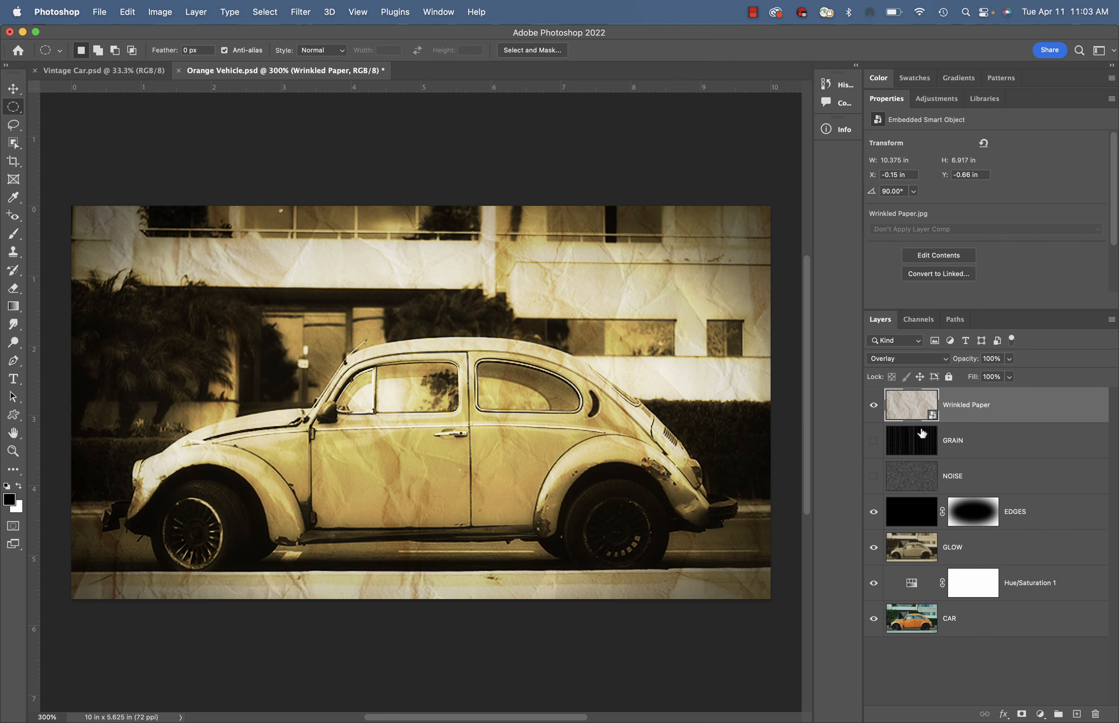
left_click(1008, 361)
left_click_drag(1011, 374, 995, 376)
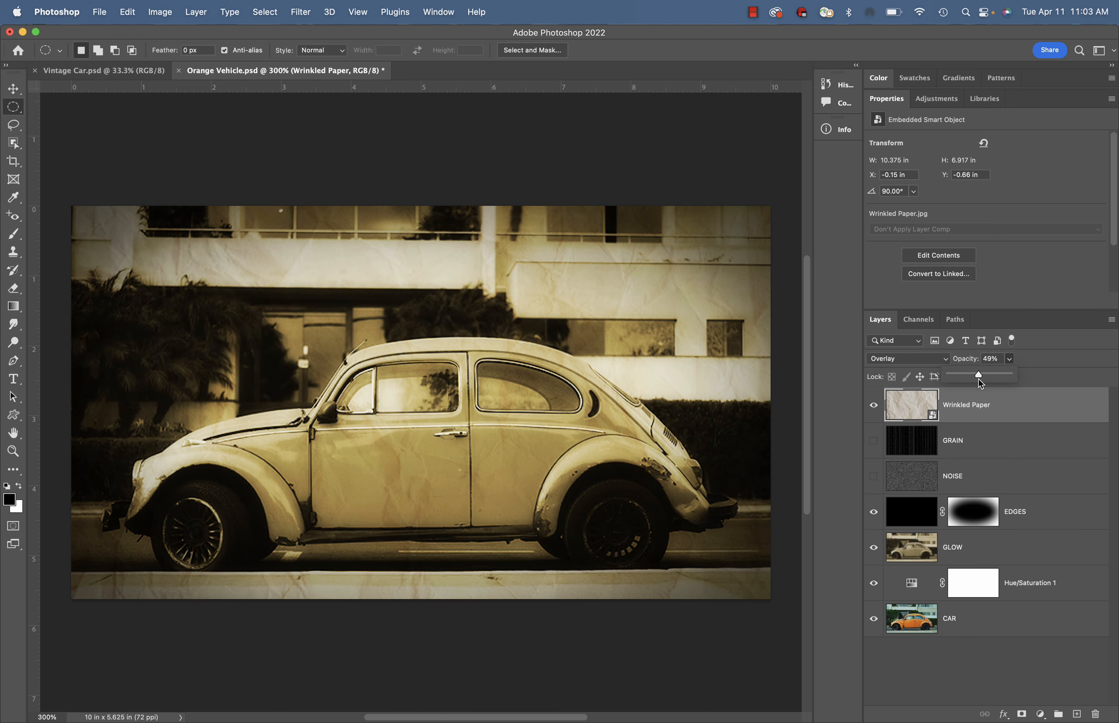
Hide the Wrinkled Paper layer and place the WATER STAIN image as the top layer, rotated 90° clockwise.
left_click(873, 406)
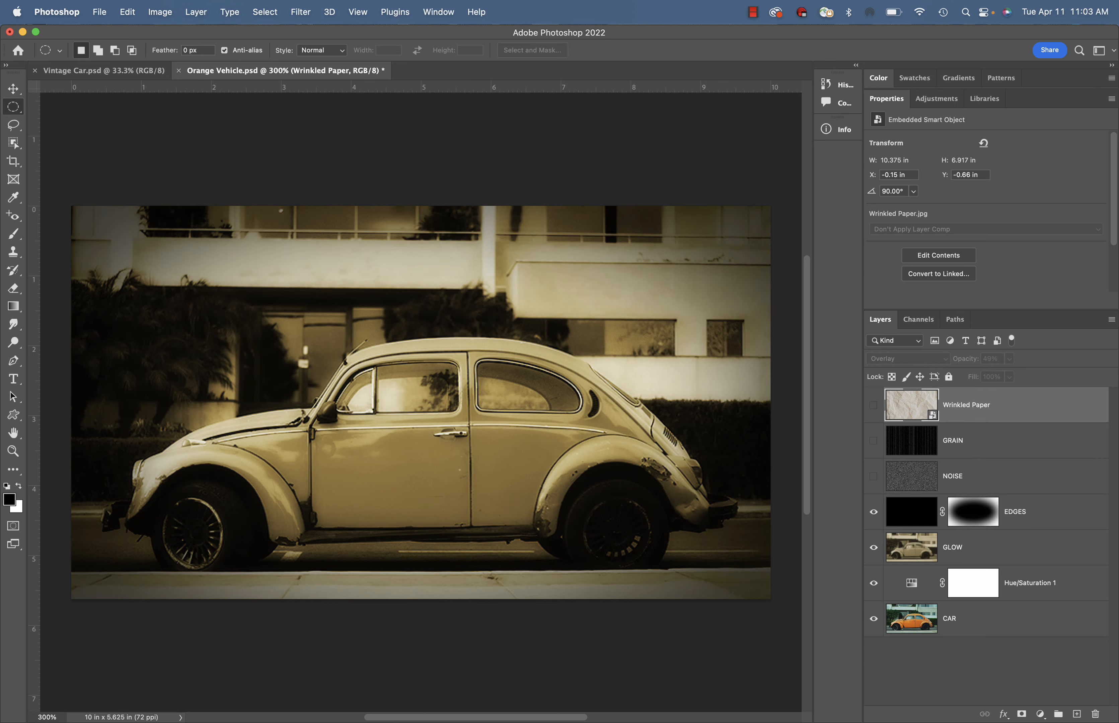
left_click_drag(492, 2, 422, 350)
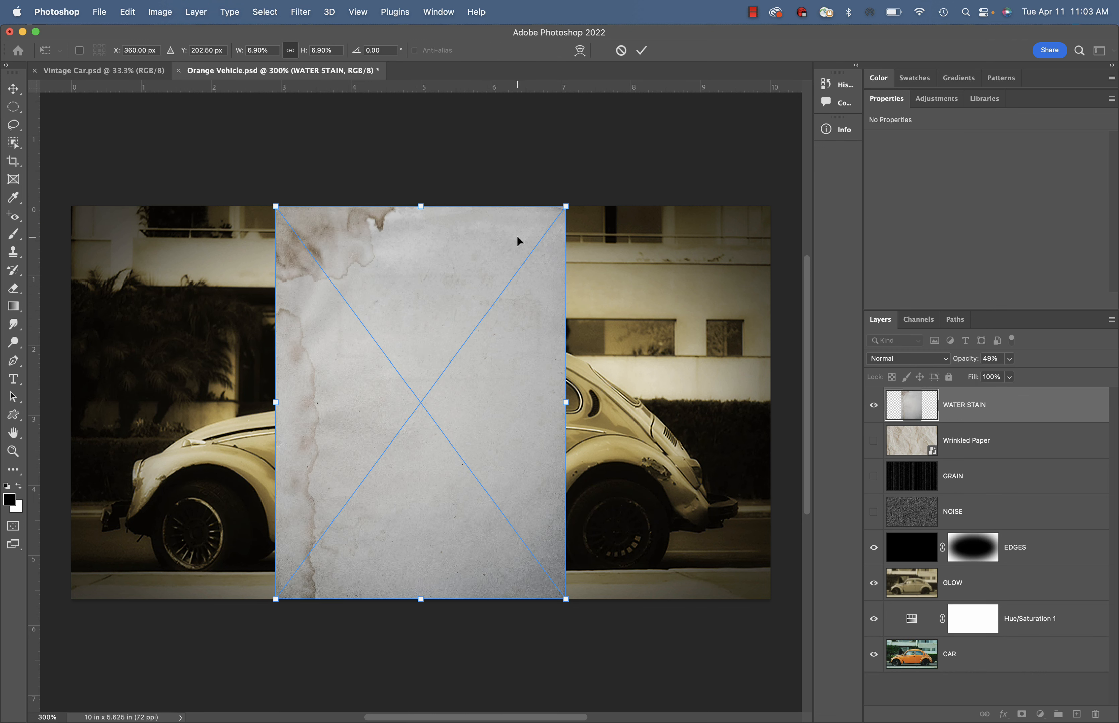
right_click(433, 303)
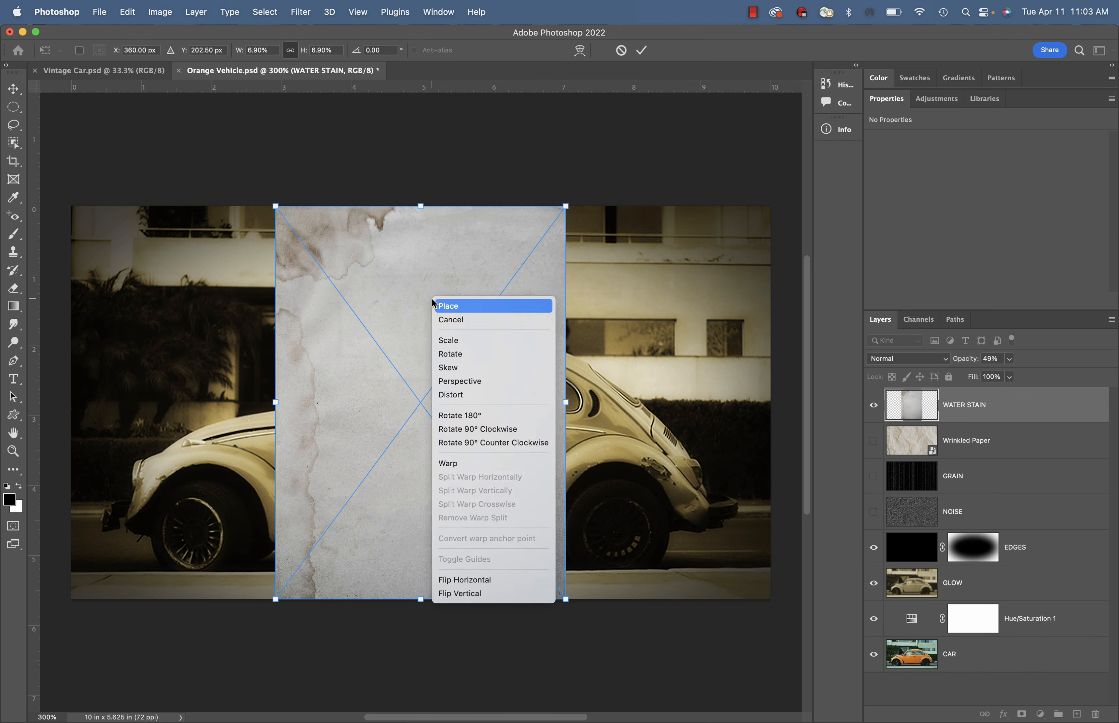
left_click(479, 430)
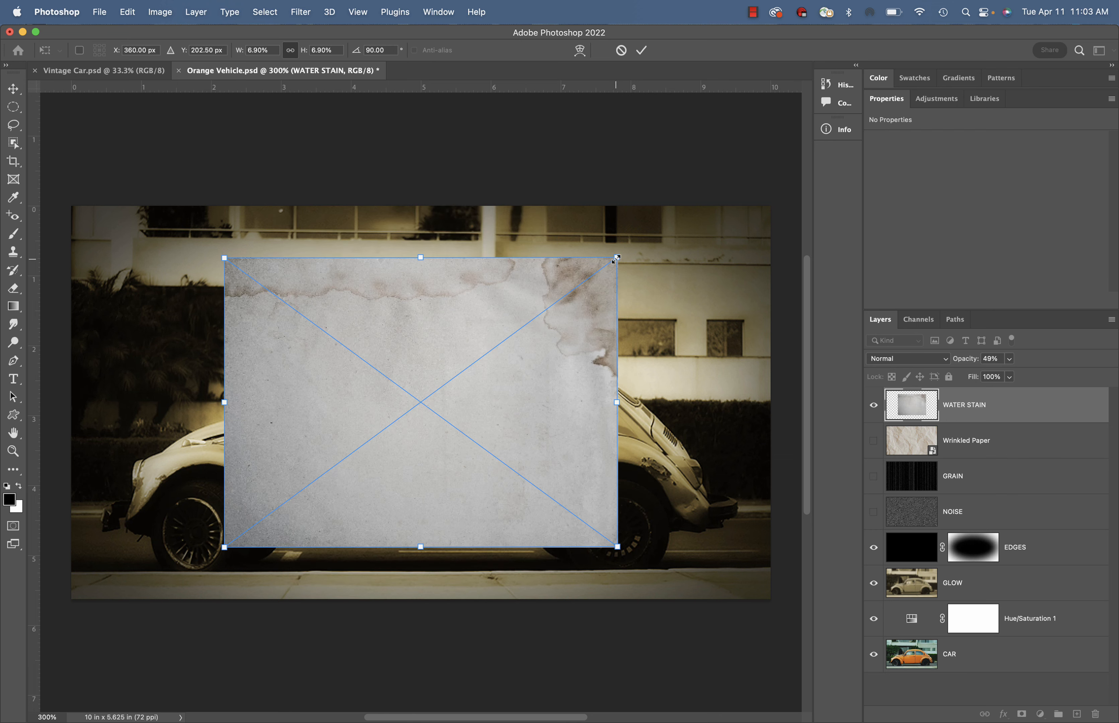
Enlarge the WATER STAIN image to about 12.78%, aligned with the canvas's upper edge to cover the photo, and set its blend mode to Overlay.
left_click_drag(617, 258, 733, 171)
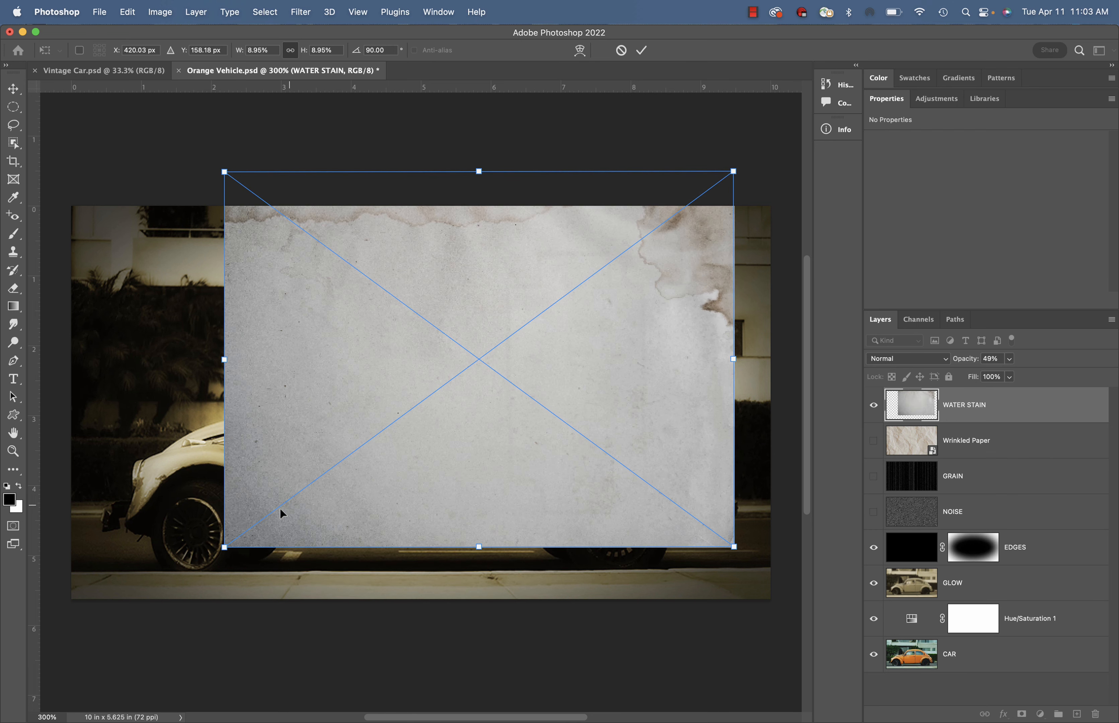
left_click_drag(225, 549, 31, 638)
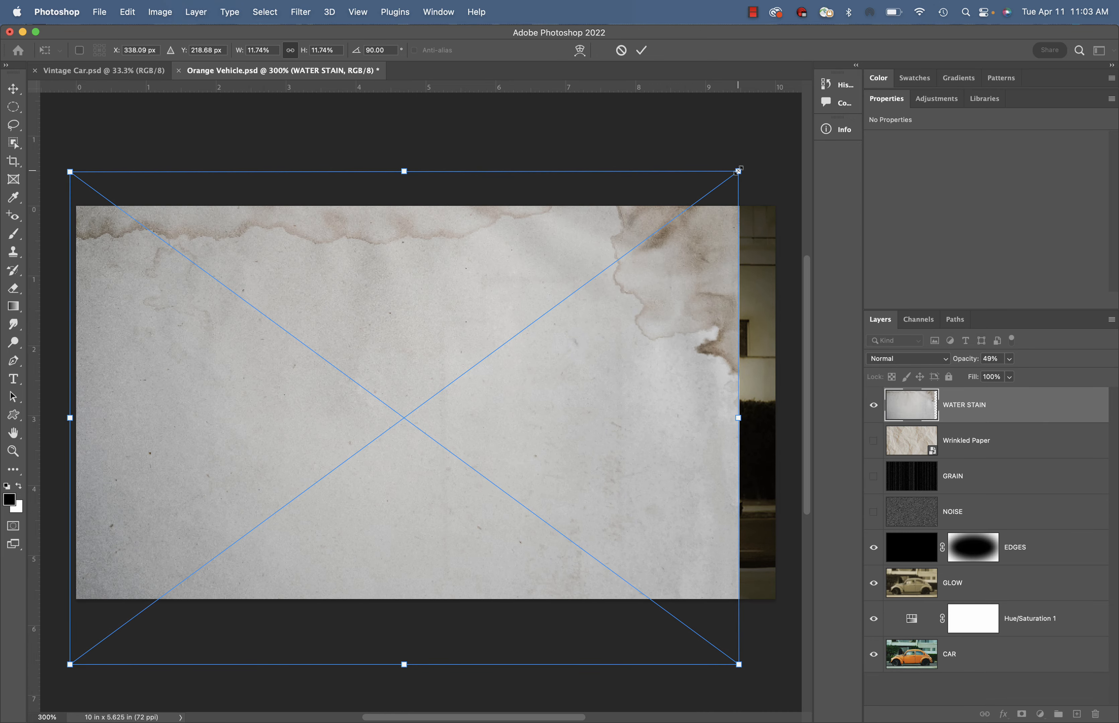
left_click_drag(738, 170, 796, 130)
left_click_drag(702, 312, 688, 379)
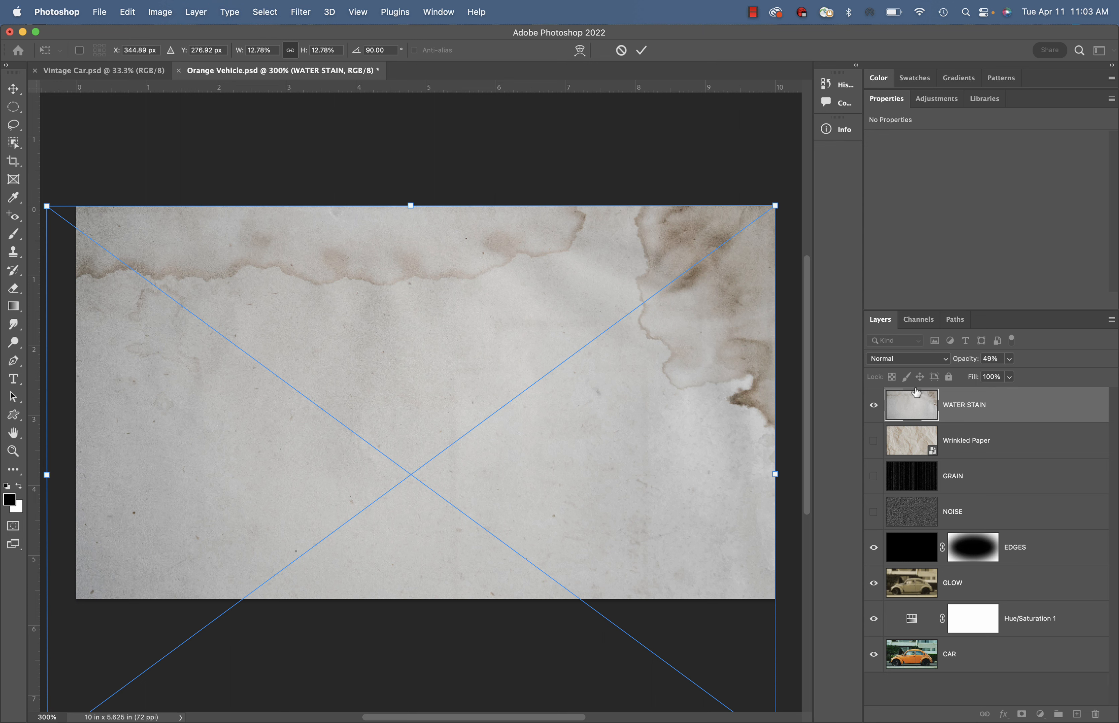
left_click(938, 361)
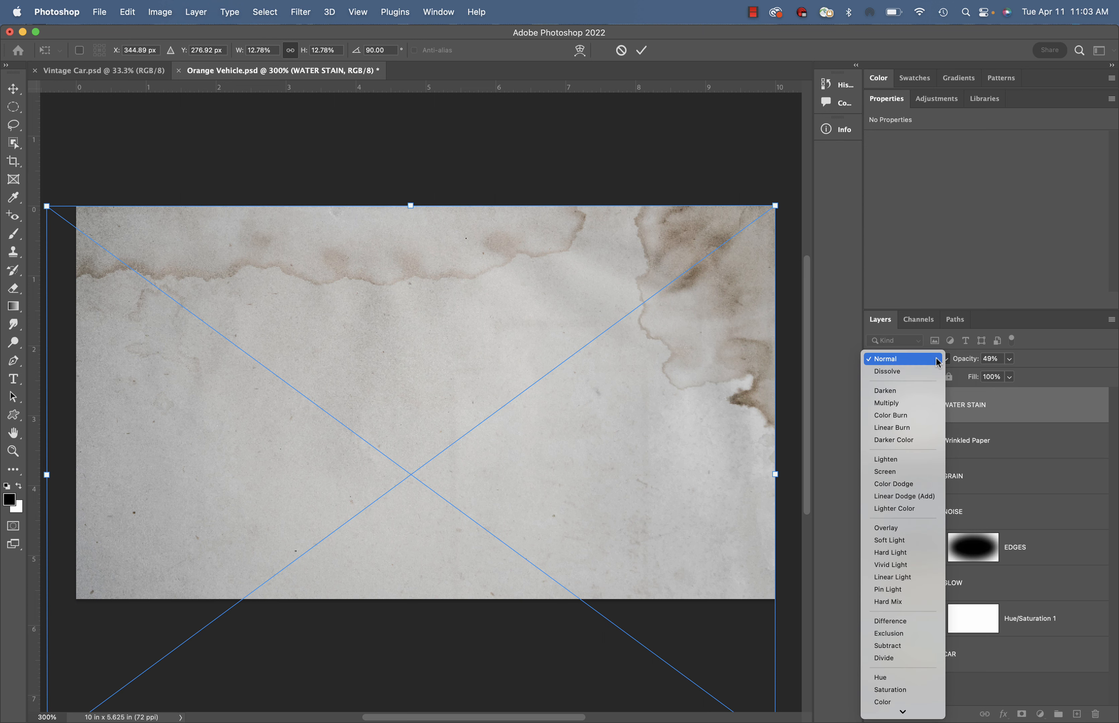
left_click(898, 529)
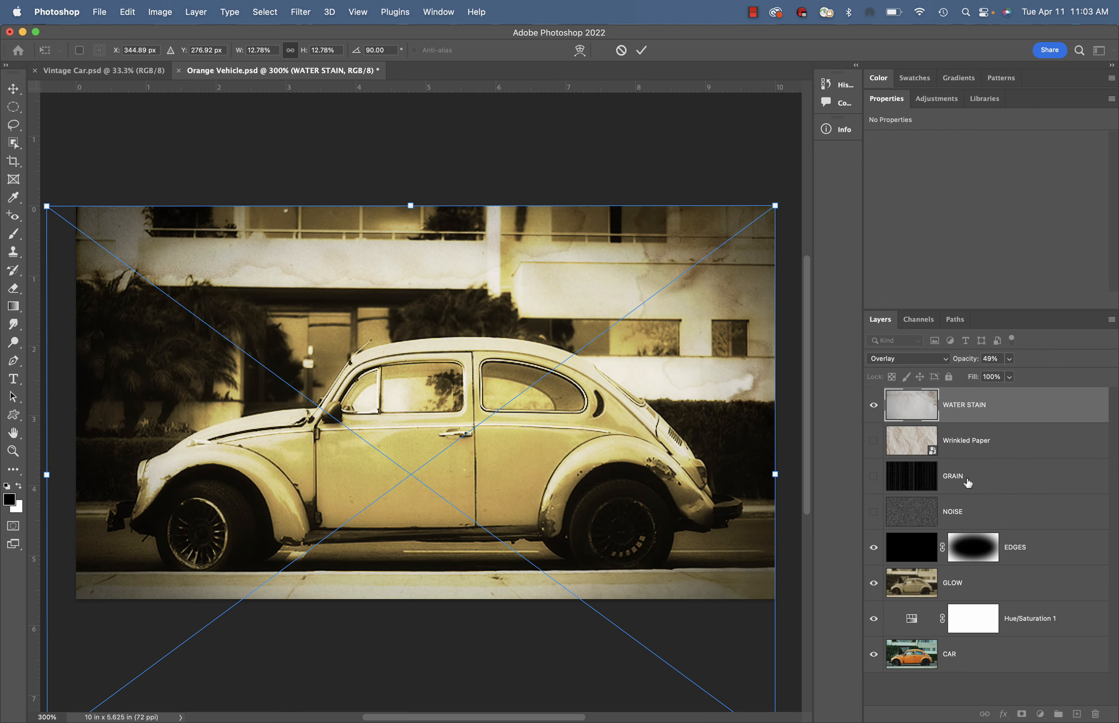
Show the GRAIN layer again and reduce its opacity to 20%.
left_click(874, 477)
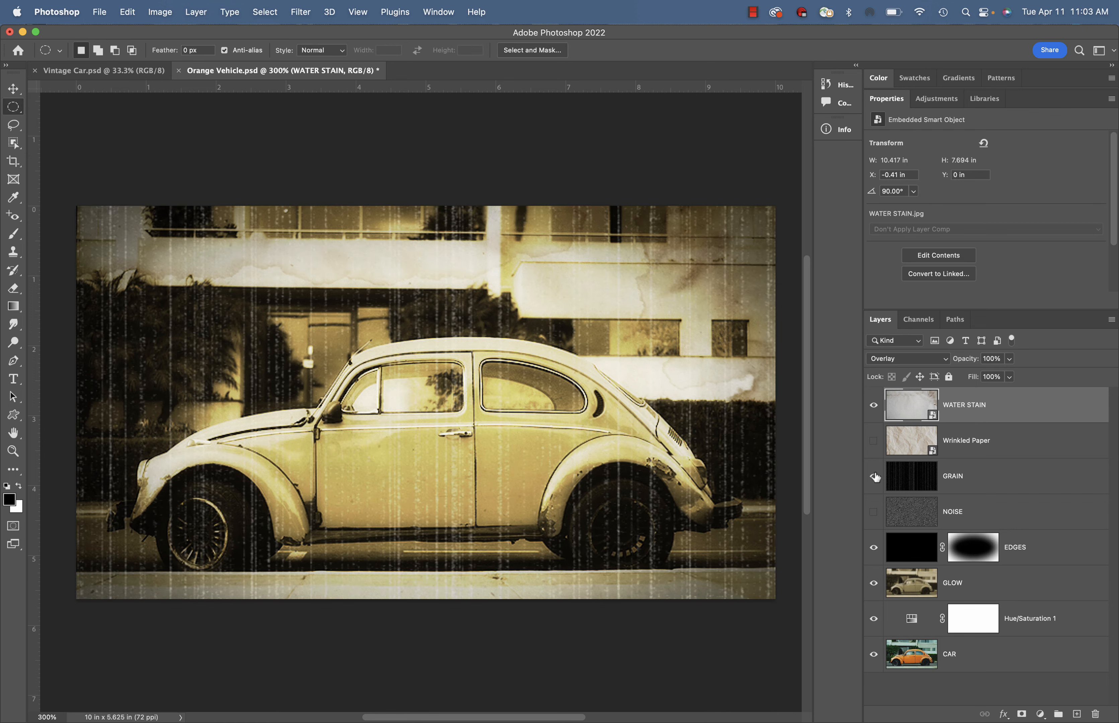
left_click(975, 478)
left_click(1008, 374)
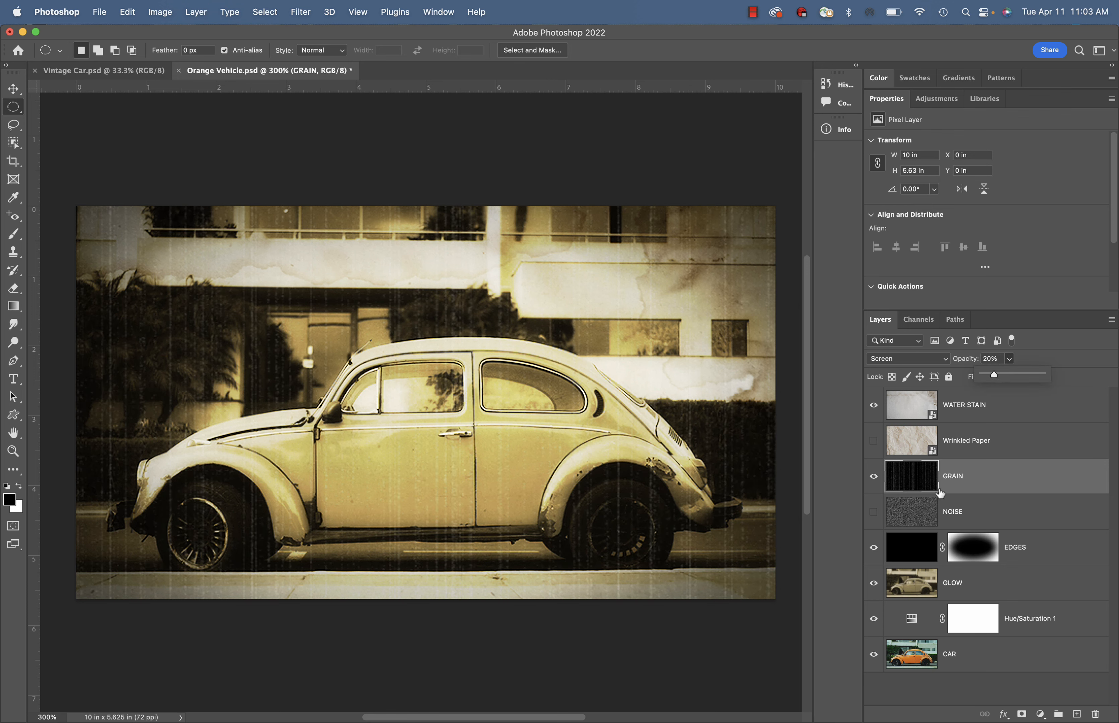
Show the NOISE layer again and reduce its opacity for a subtler effect.
left_click(875, 515)
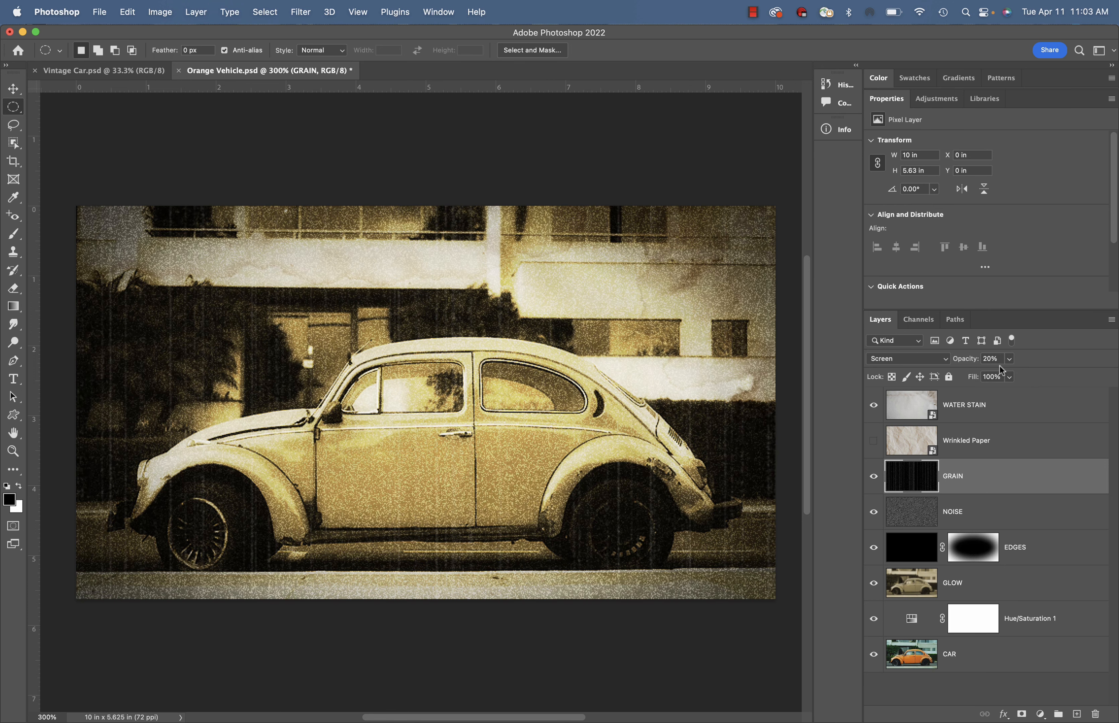
left_click(1011, 511)
left_click(1009, 359)
left_click_drag(1009, 371, 985, 371)
Add a Levels adjustment layer above WATER STAIN and set its output levels to 24 and 242.
left_click(1010, 404)
left_click(1040, 714)
left_click(1062, 390)
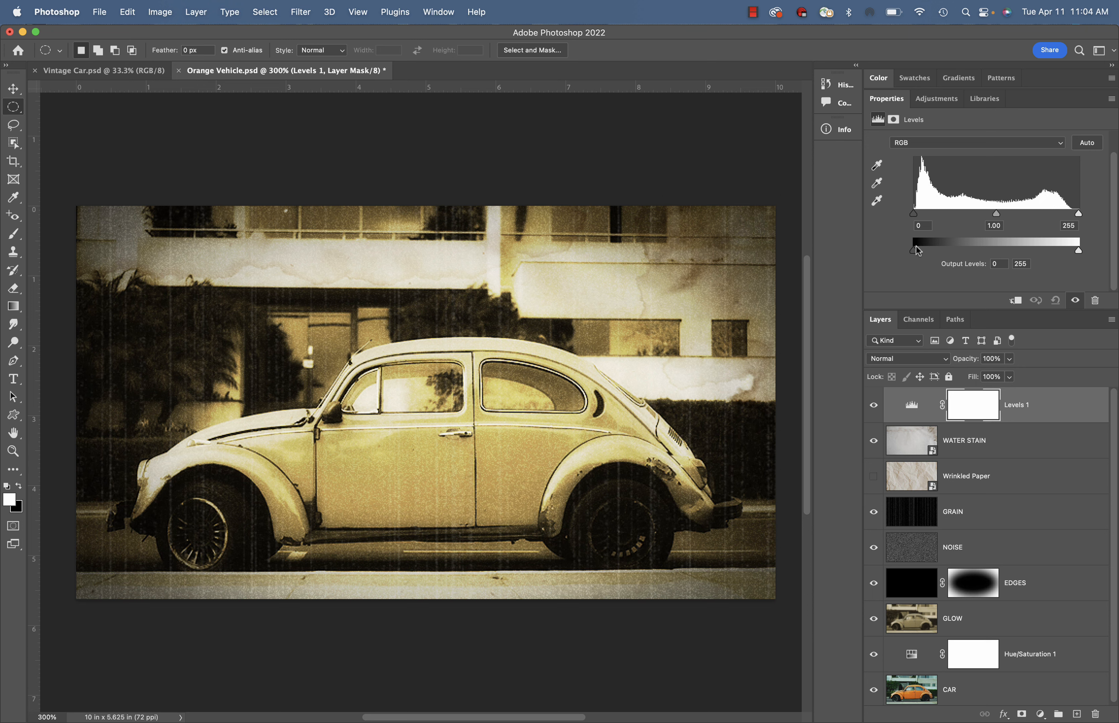
mouse_move(914, 252)
left_mouse_down()
mouse_move(989, 252)
mouse_move(896, 253)
mouse_move(930, 258)
left_mouse_up()
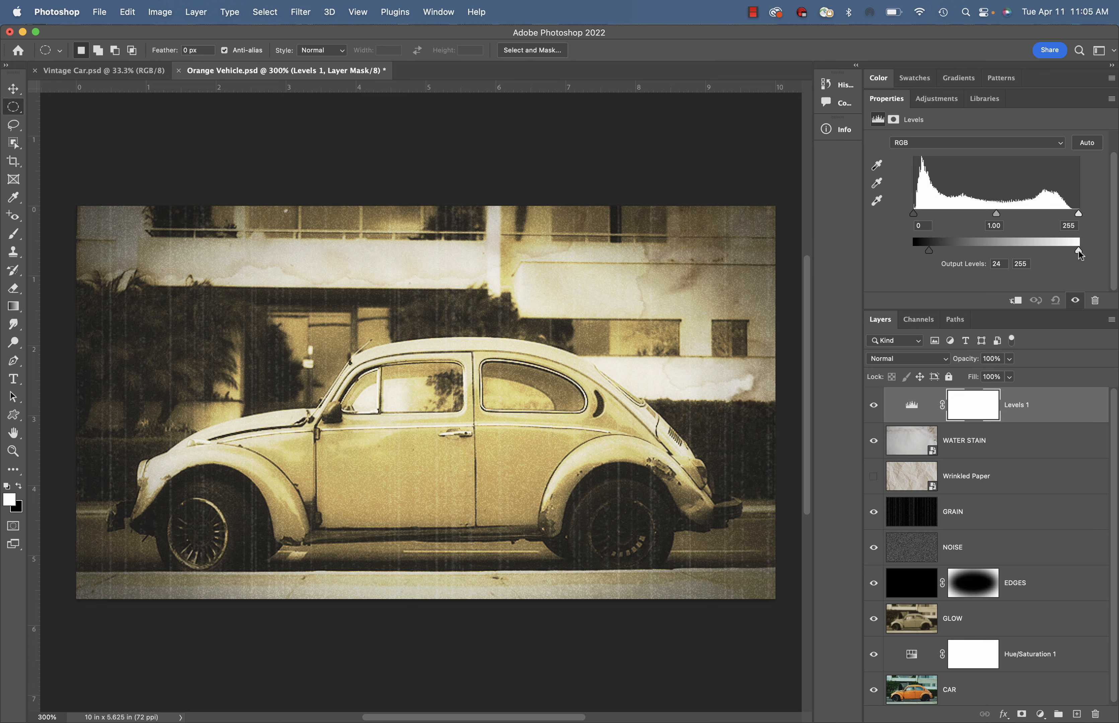
left_click_drag(1079, 252, 1066, 251)
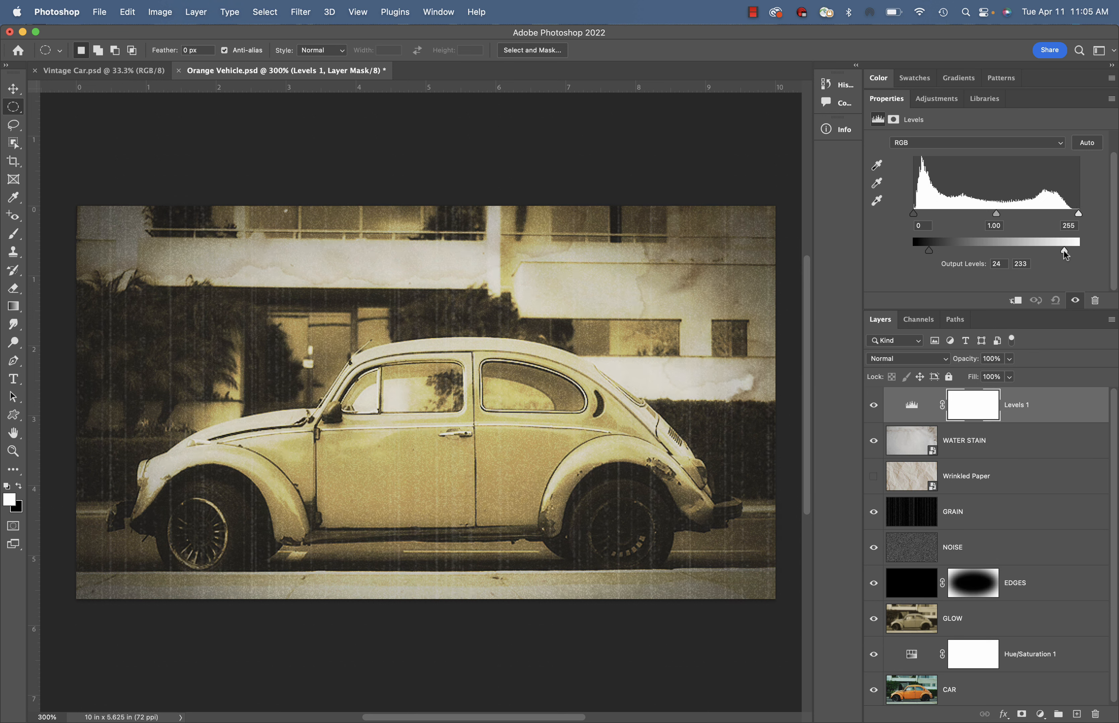
mouse_move(1065, 255)
left_mouse_down()
mouse_move(1003, 257)
mouse_move(1070, 258)
left_mouse_up()
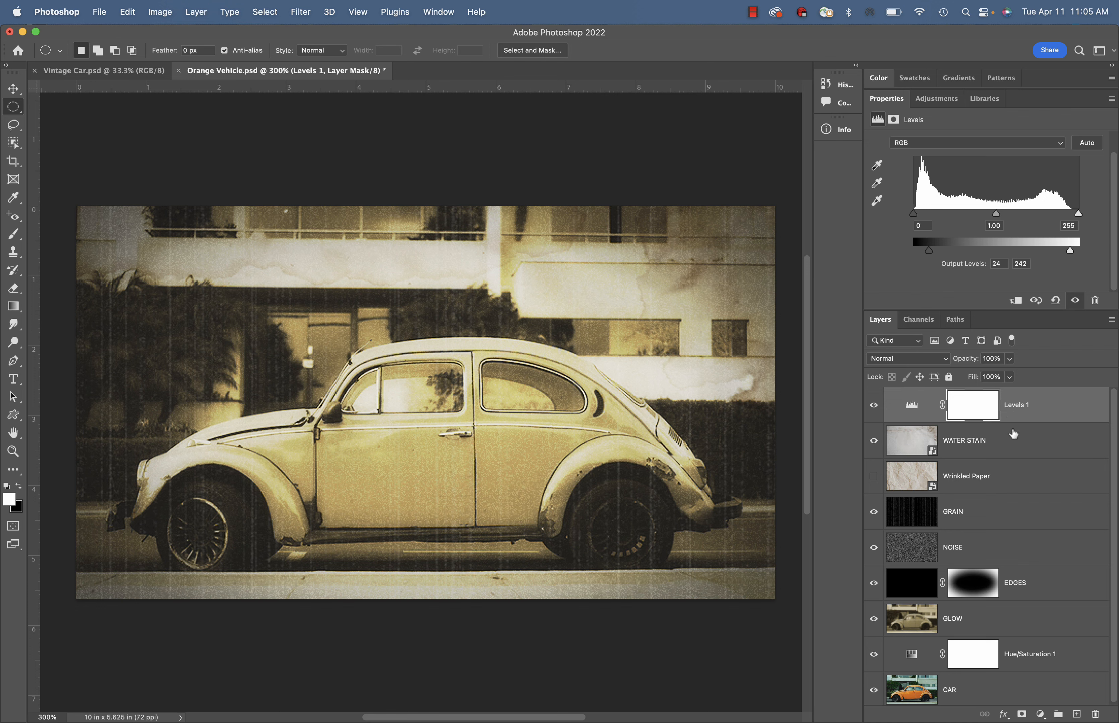
Reduce the Hue/Saturation 1 adjustment layer's opacity to 58% to bring back some of the original color.
scroll(1025, 599, "down", 1)
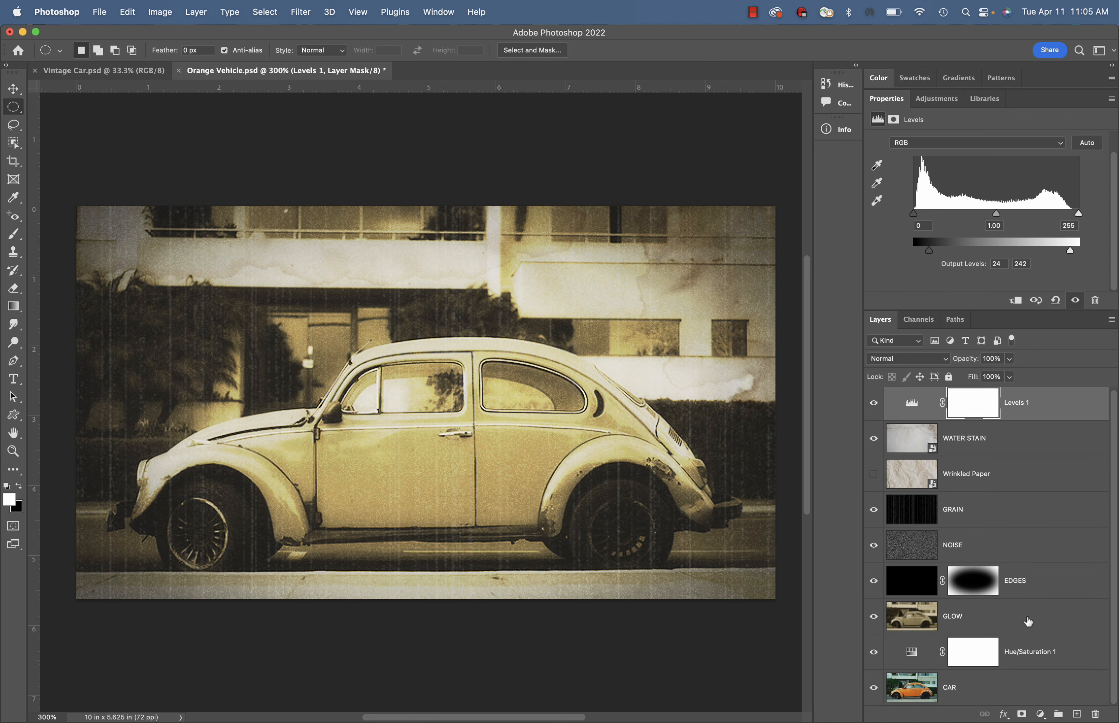
left_click(1044, 658)
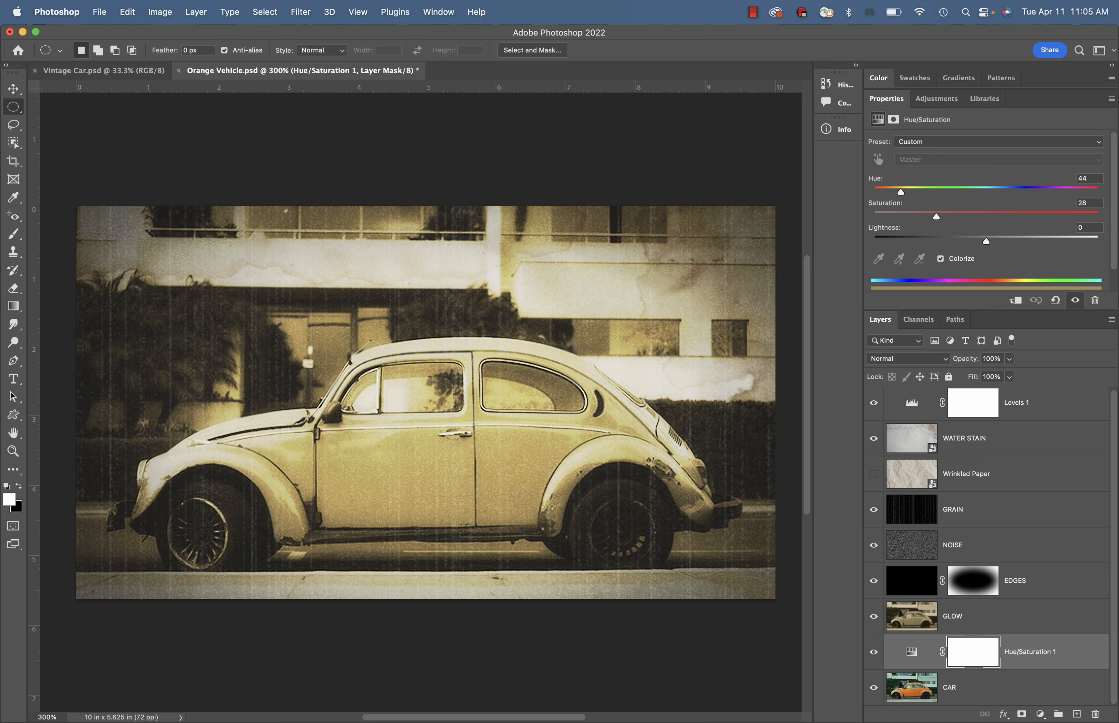
left_click(1009, 360)
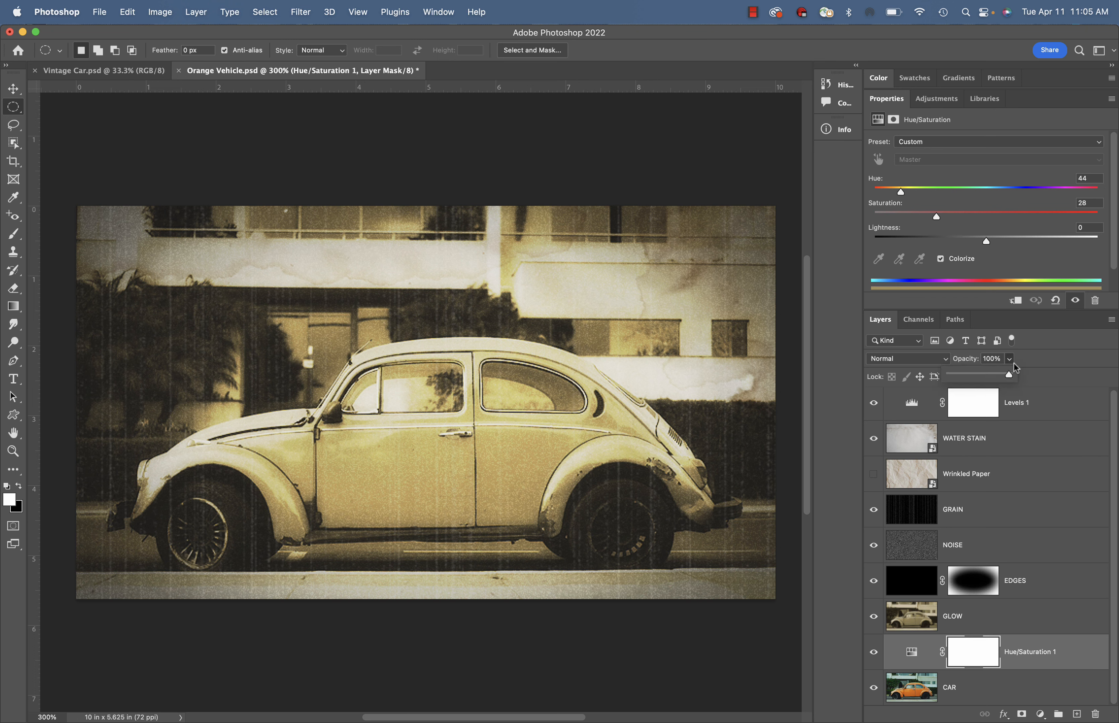
left_click_drag(1009, 375, 990, 380)
left_click_drag(988, 377, 988, 379)
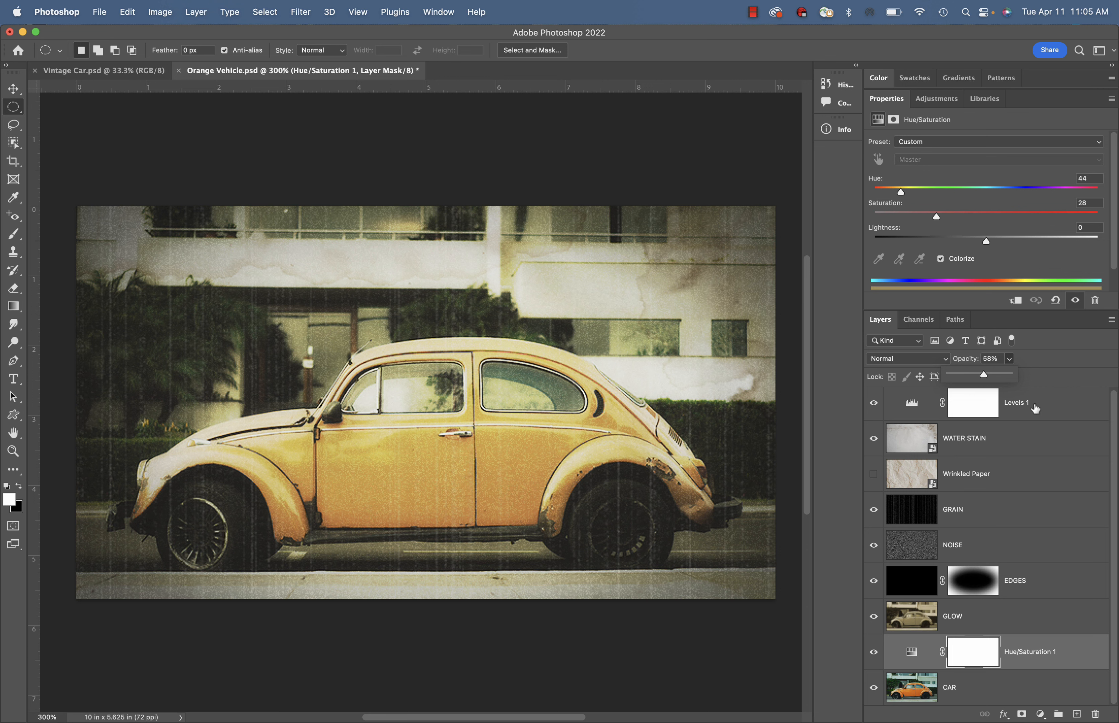